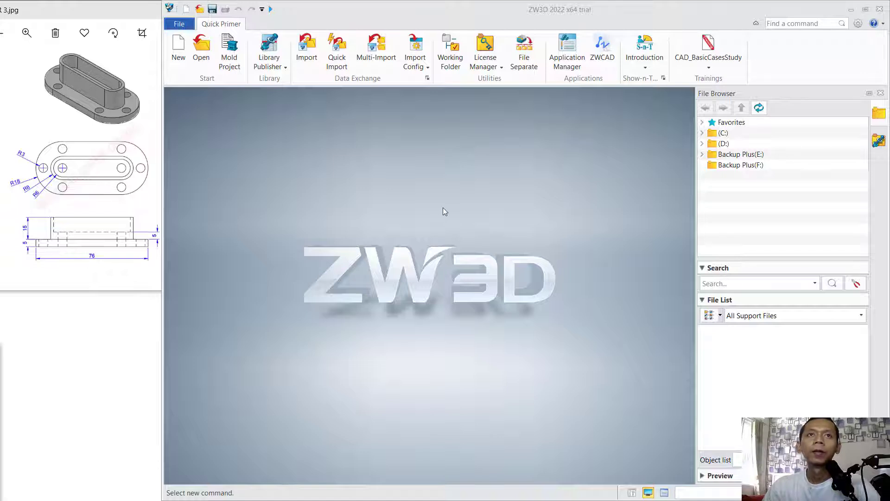
- Create a new standard part file named Part001 from the default template
{"action": "left_click", "coordinate": [179, 54]}
{"action": "left_click", "coordinate": [409, 191]}
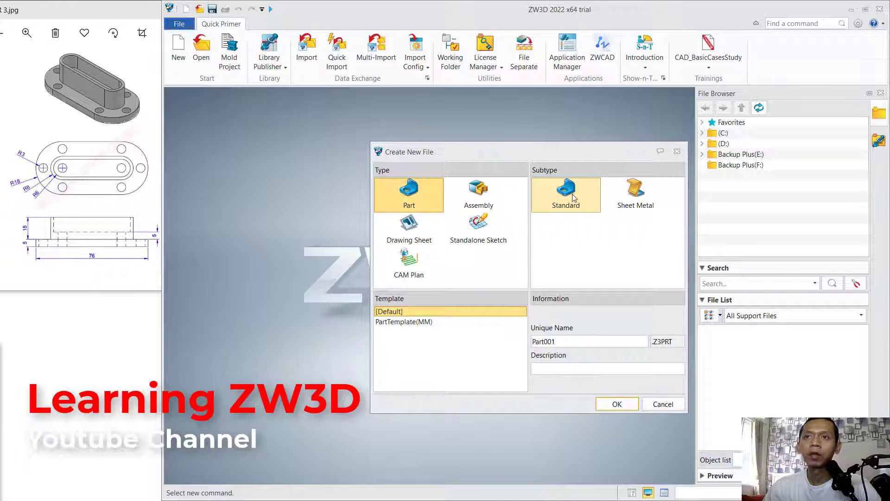
{"action": "left_click", "coordinate": [616, 404]}
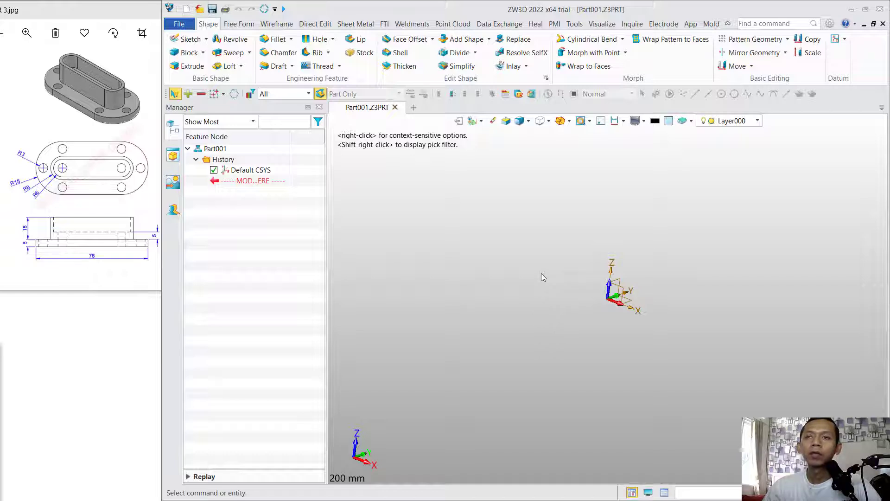
- Start a new sketch on the default XY plane
{"action": "left_click", "coordinate": [191, 40]}
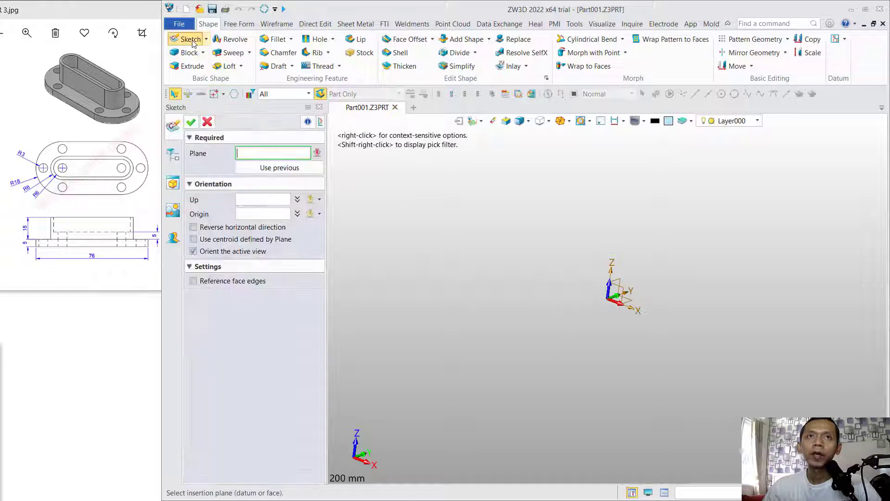
{"action": "left_click", "coordinate": [635, 304]}
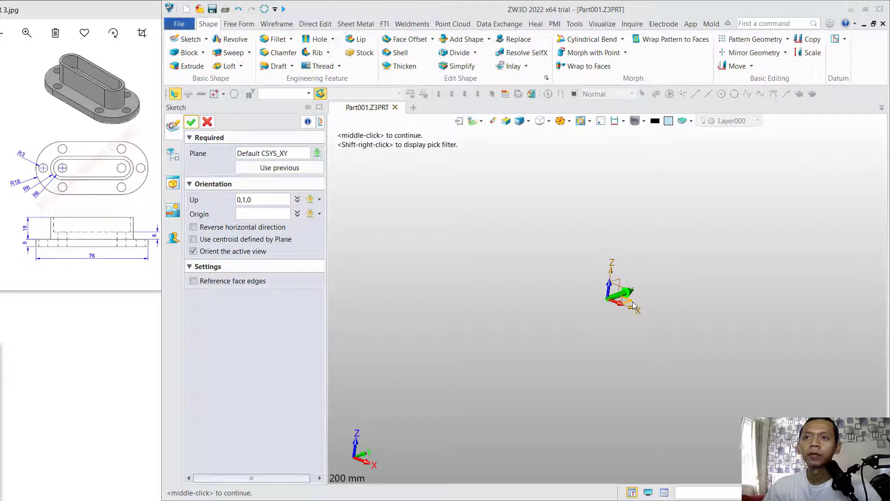
{"action": "left_click", "coordinate": [190, 123]}
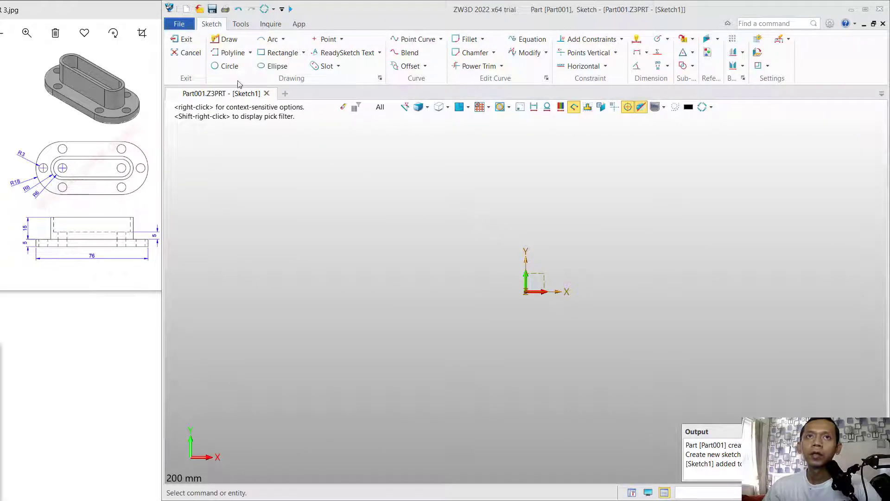
- Draw a circle with an 18 mm radius centred on the sketch origin
{"action": "left_click", "coordinate": [227, 66]}
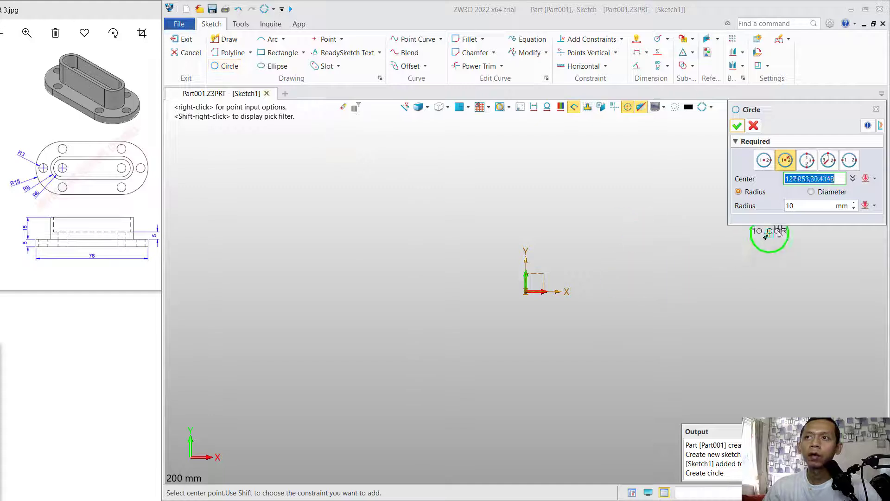
{"action": "left_click_drag", "start_coordinate": [800, 205], "coordinate": [758, 206]}
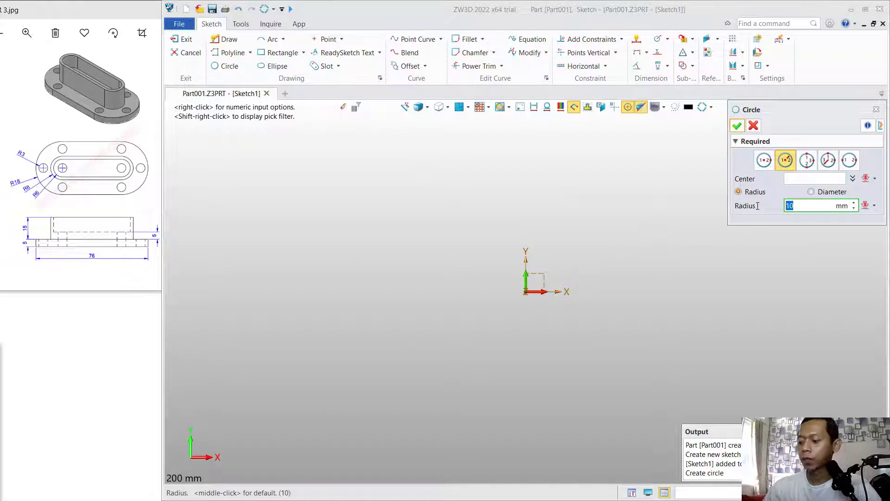
{"action": "type", "text": "18"}
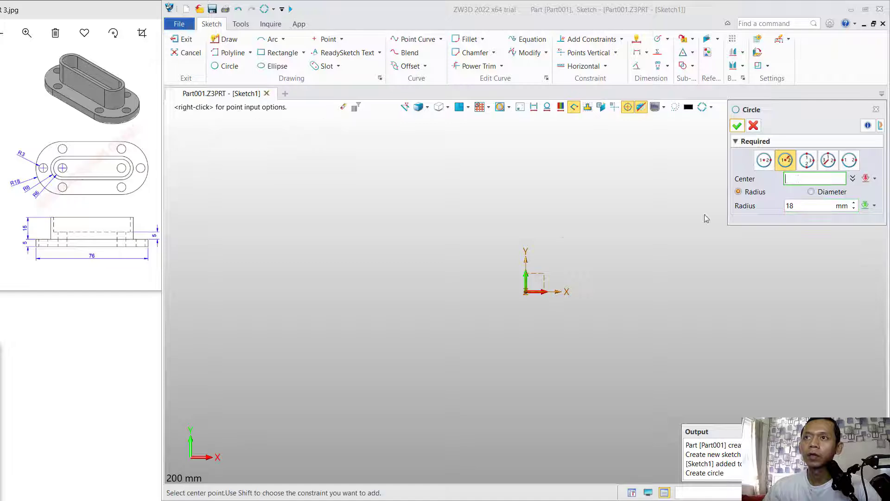
{"action": "left_click", "coordinate": [529, 294]}
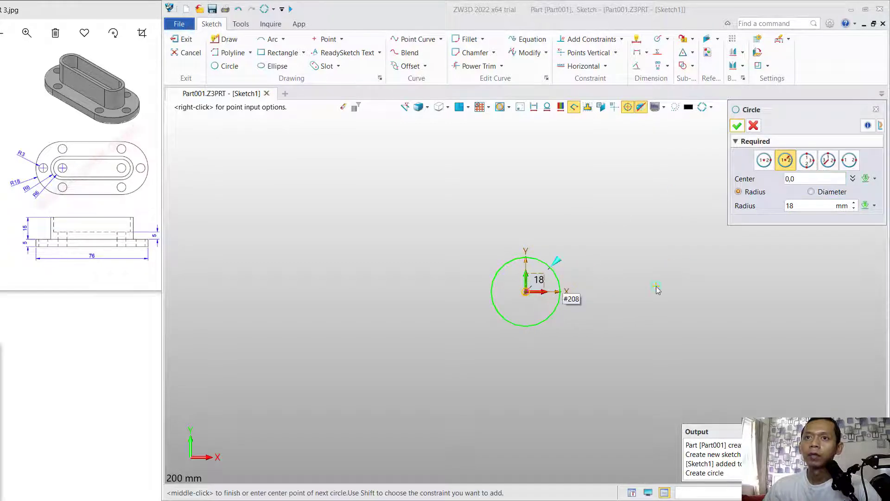
{"action": "scroll", "coordinate": [612, 292], "scroll_direction": "down", "scroll_amount": 2}
{"action": "scroll", "coordinate": [612, 292], "scroll_direction": "up", "scroll_amount": 3}
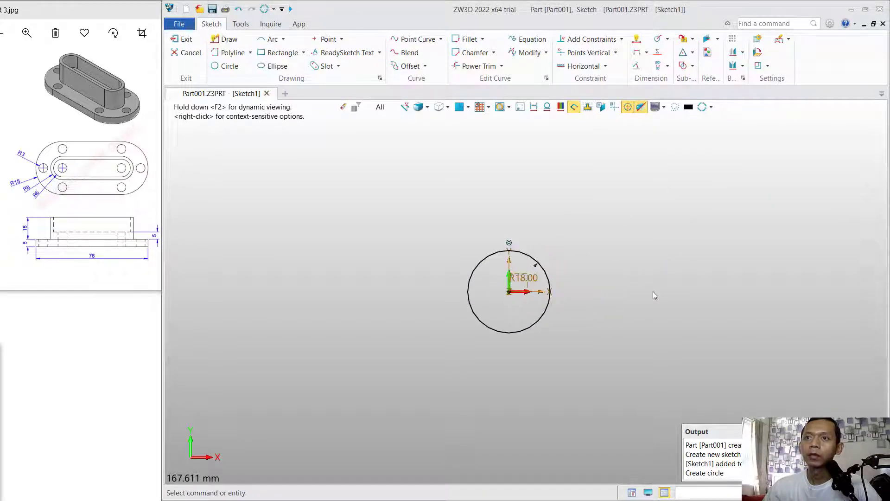
{"action": "left_click", "coordinate": [617, 291]}
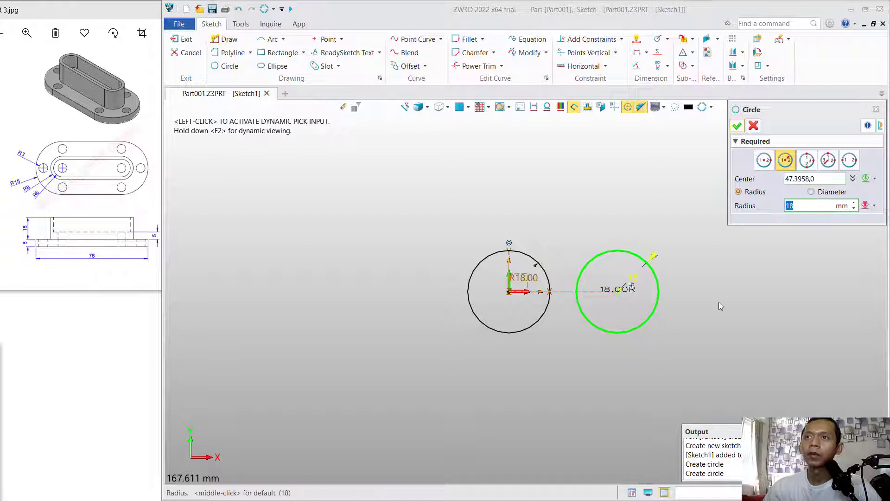
{"action": "scroll", "coordinate": [605, 297], "scroll_direction": "up", "scroll_amount": 2}
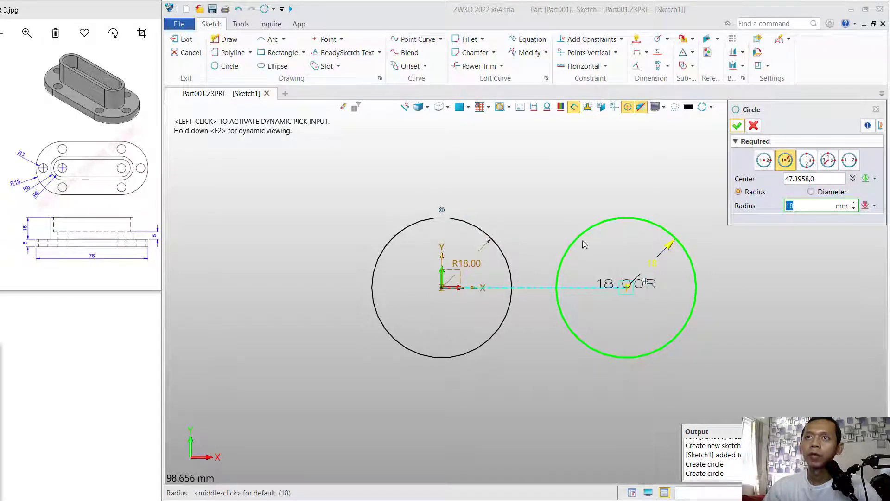
{"action": "left_click", "coordinate": [636, 40]}
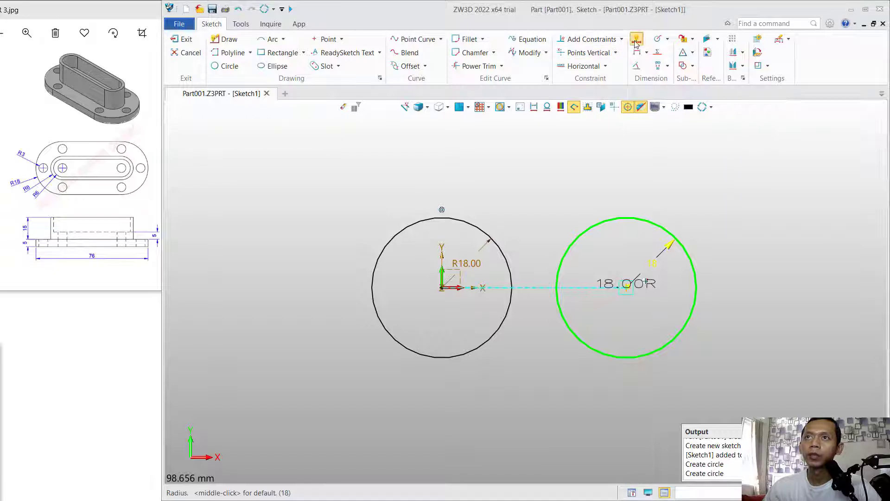
{"action": "key", "text": "Escape"}
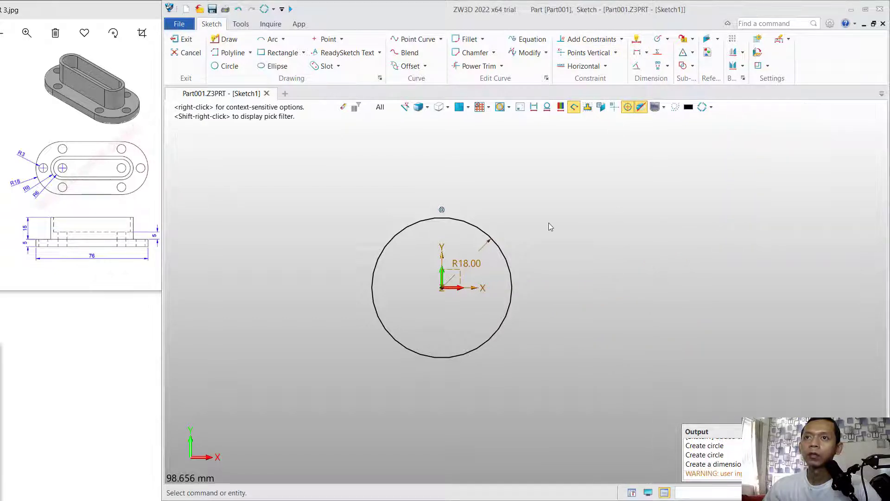
{"action": "middle_click", "coordinate": [582, 235]}
{"action": "left_click", "coordinate": [752, 124]}
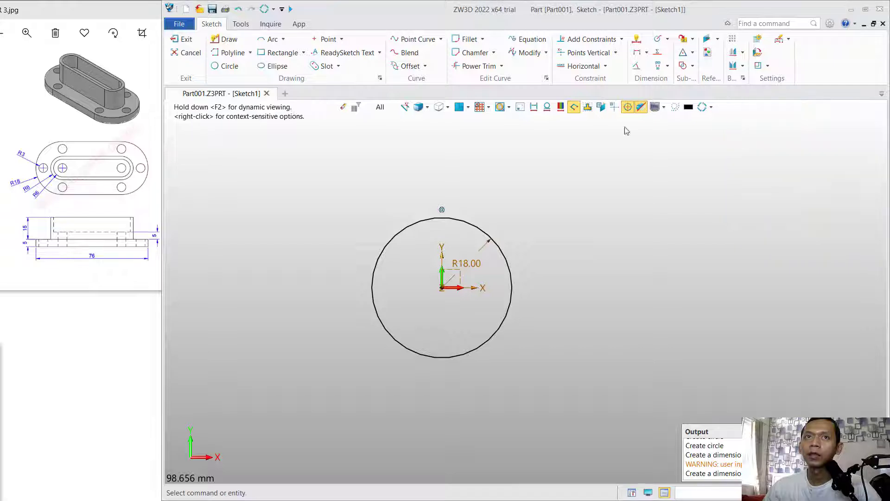
- Draw a second circle of 18 mm radius, centred on the positive X axis about 46 mm from the origin
{"action": "left_click", "coordinate": [228, 66]}
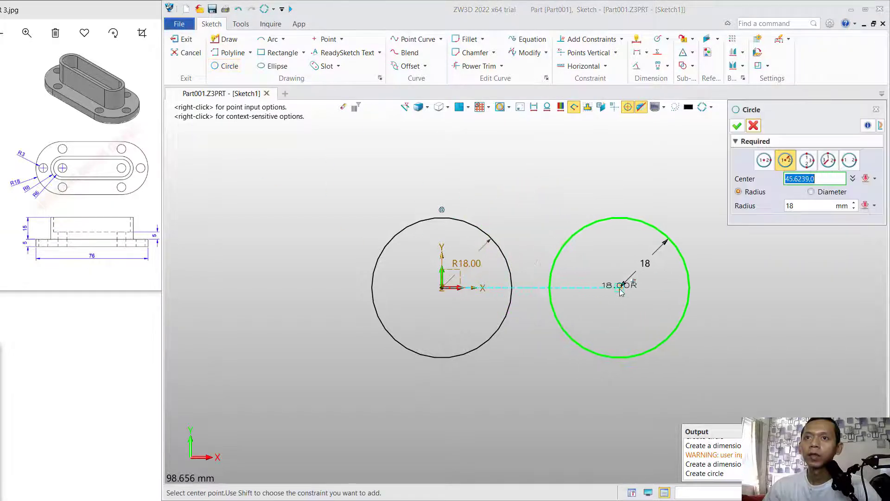
{"action": "left_click", "coordinate": [620, 286]}
{"action": "left_click", "coordinate": [737, 126]}
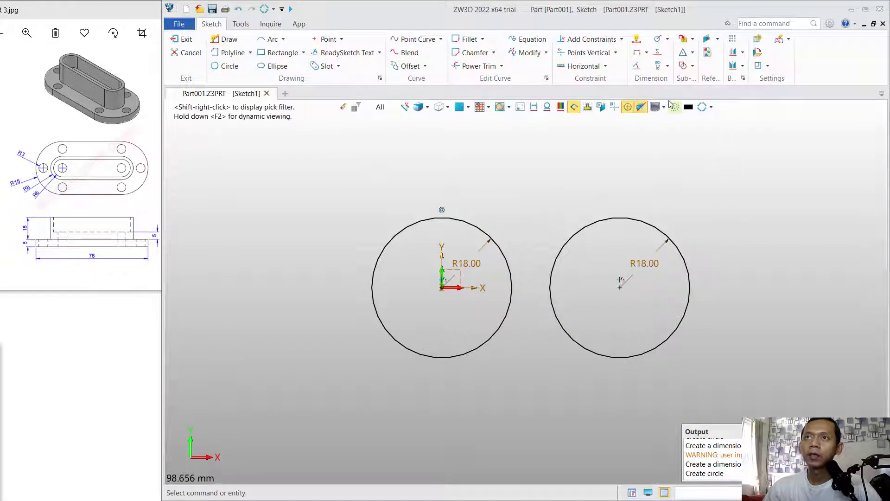
- Dimension the horizontal distance between the two circle centres and set it to 40 mm
{"action": "left_click", "coordinate": [635, 40]}
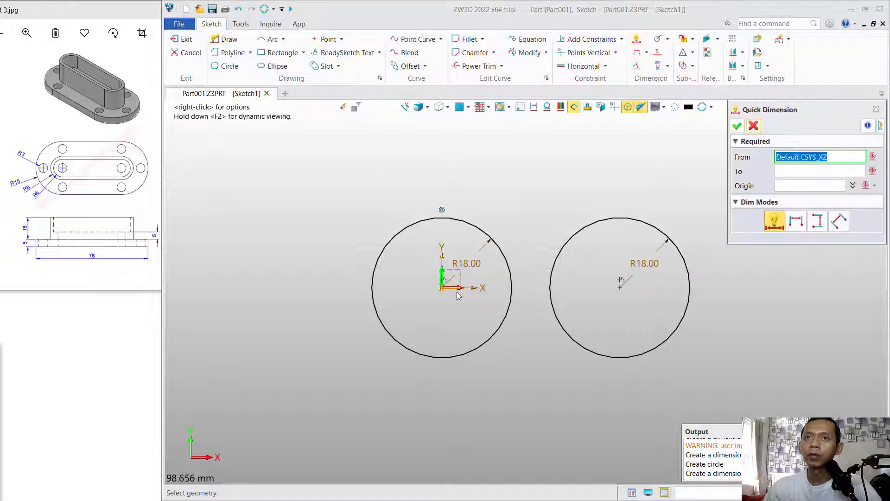
{"action": "left_click", "coordinate": [441, 288]}
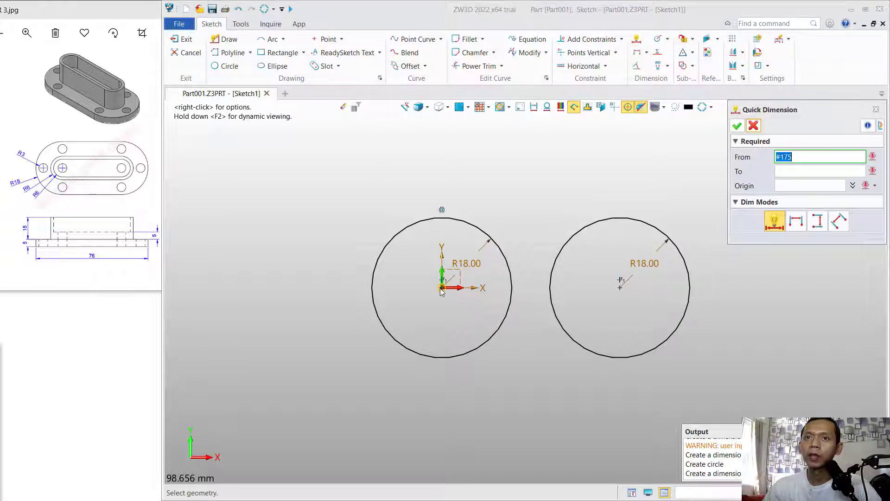
{"action": "left_click", "coordinate": [621, 288]}
{"action": "left_click", "coordinate": [520, 379]}
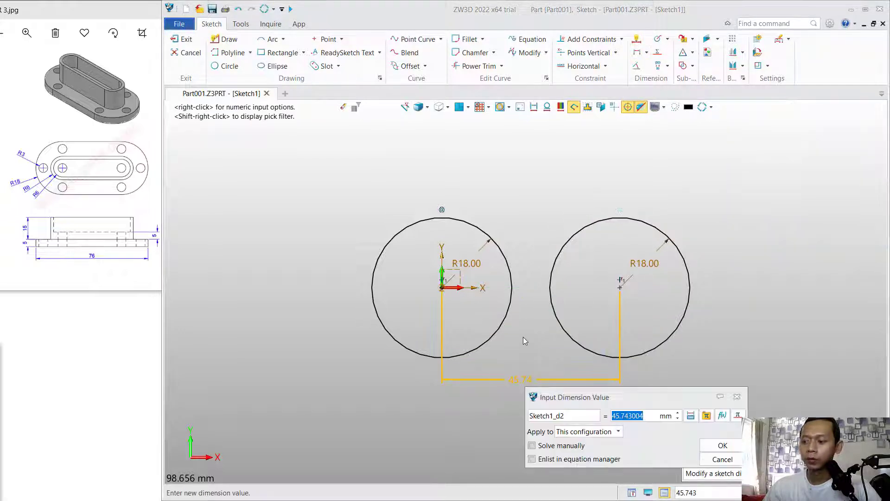
{"action": "type", "text": "40"}
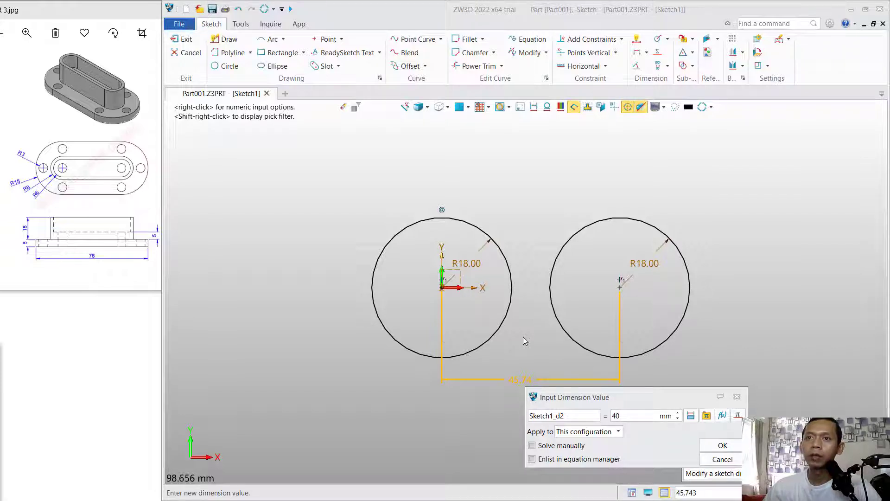
{"action": "key", "text": "Return"}
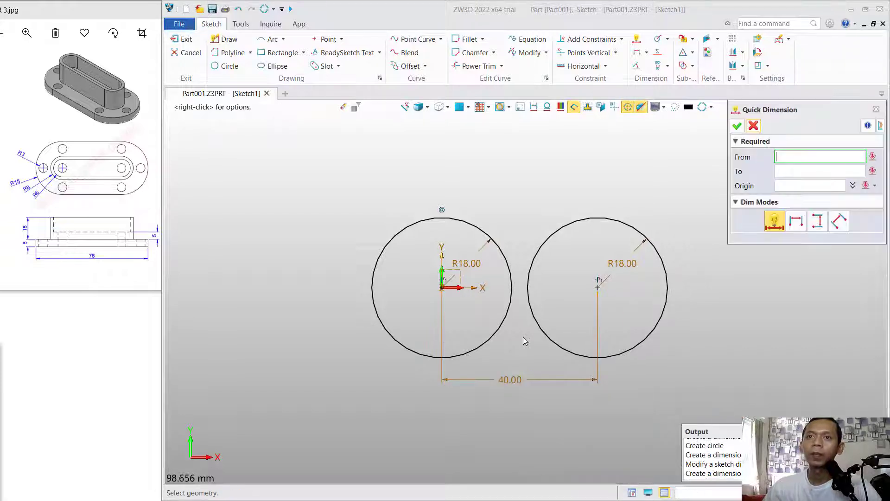
- Connect the two circles with horizontal tangent lines between their uppermost points and between their lowermost points
{"action": "left_click", "coordinate": [231, 40]}
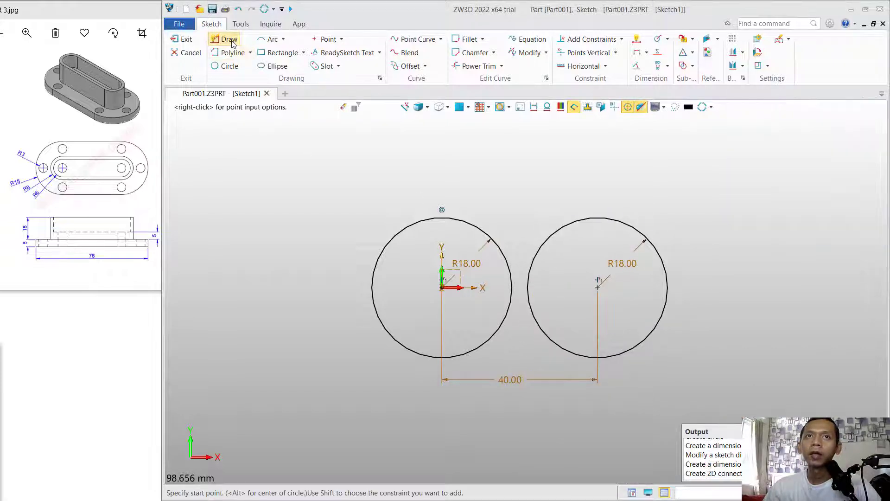
{"action": "left_click", "coordinate": [441, 221]}
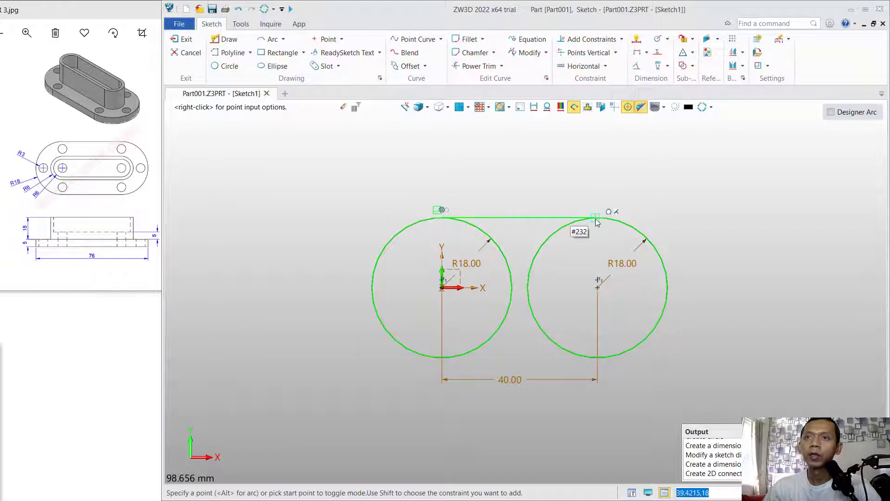
{"action": "left_click", "coordinate": [596, 219]}
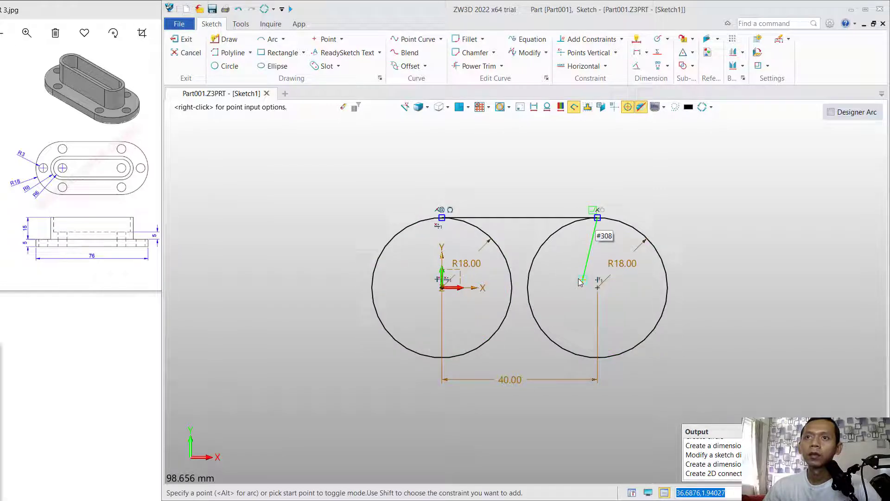
{"action": "middle_click", "coordinate": [628, 218]}
{"action": "middle_click", "coordinate": [643, 214]}
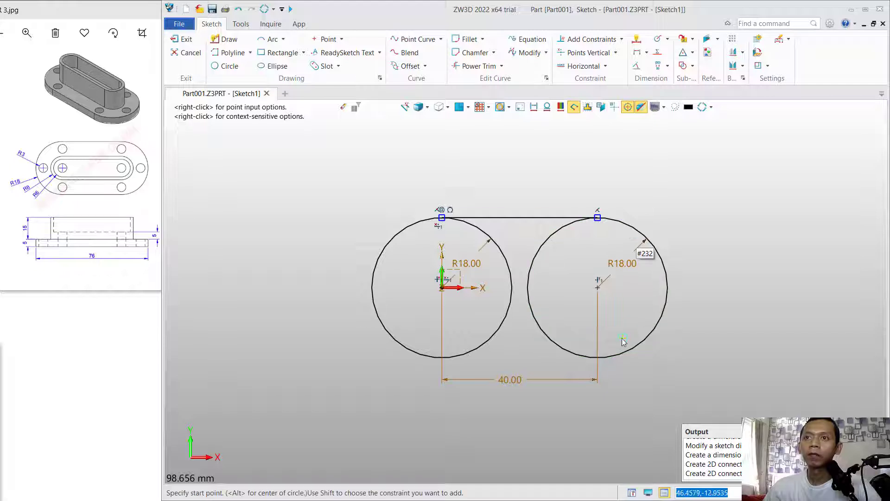
{"action": "left_click", "coordinate": [596, 357]}
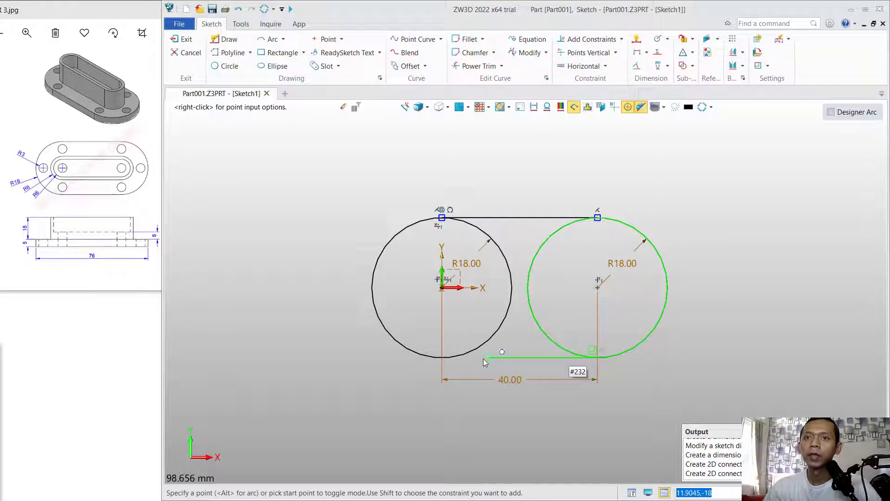
{"action": "left_click", "coordinate": [442, 358]}
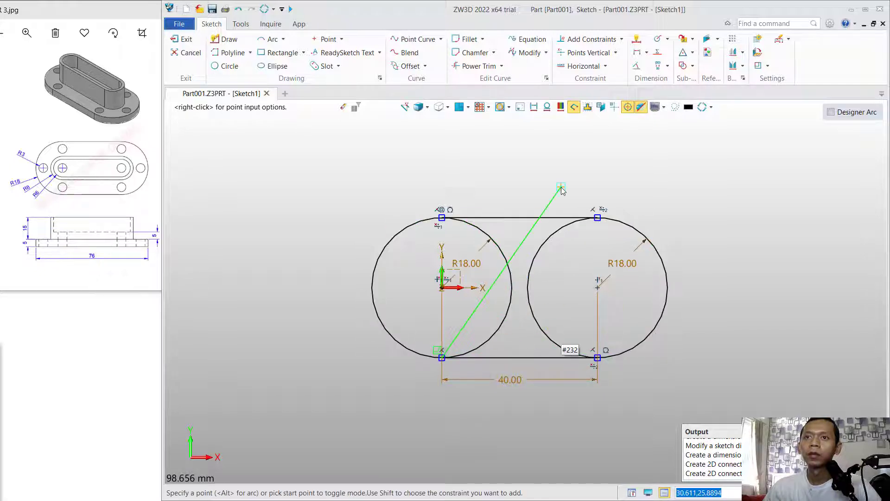
{"action": "middle_click", "coordinate": [497, 199]}
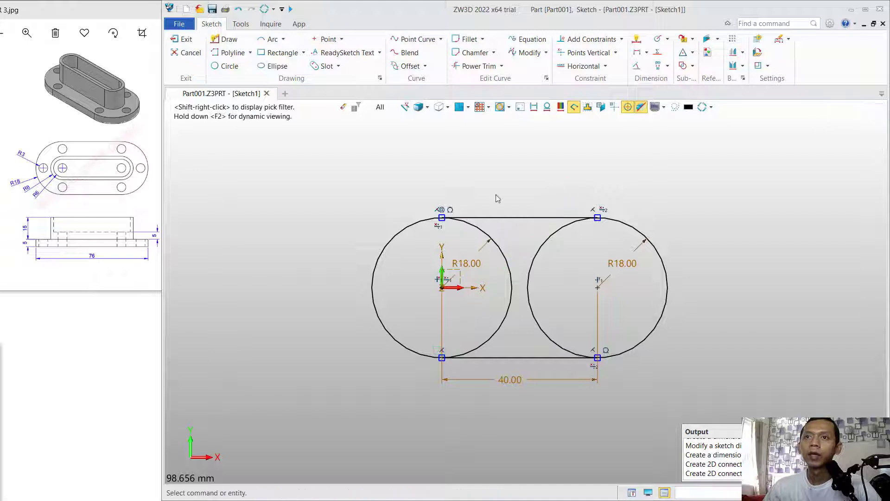
- Trim away the inner arcs of both circles with Power Trim to leave a closed slot outline
{"action": "left_click", "coordinate": [471, 66]}
{"action": "left_click_drag", "start_coordinate": [570, 274], "coordinate": [494, 291]}
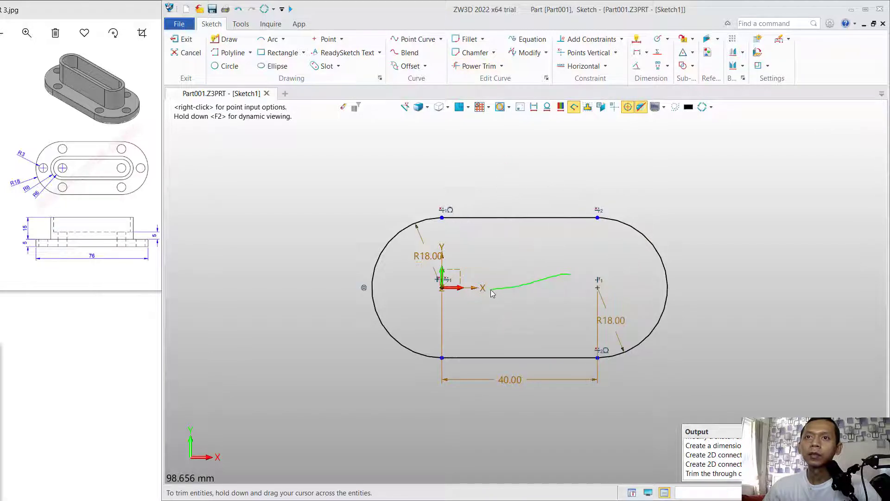
{"action": "middle_click", "coordinate": [492, 290]}
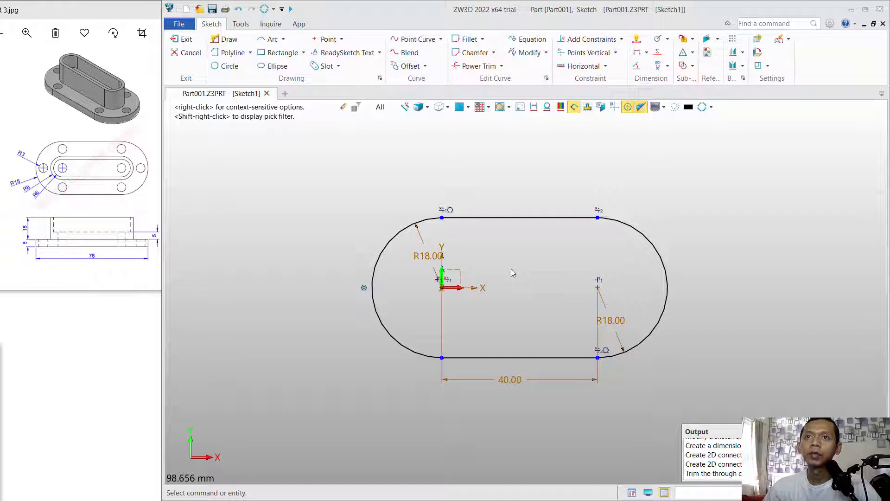
- Offset the closed R18 slot outline inward by 10 mm
{"action": "mouse_move", "coordinate": [712, 196]}
{"action": "left_mouse_down"}
{"action": "mouse_move", "coordinate": [409, 383]}
{"action": "mouse_move", "coordinate": [351, 382]}
{"action": "left_mouse_up"}
{"action": "left_click", "coordinate": [406, 66]}
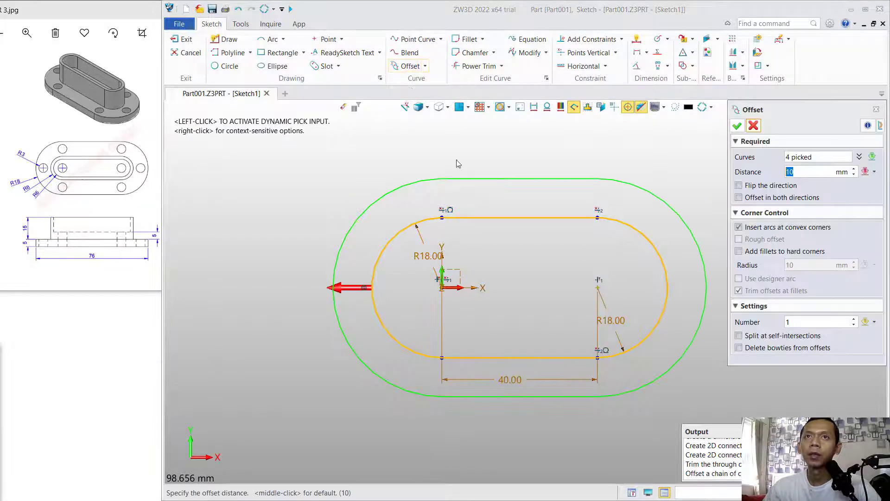
{"action": "left_click", "coordinate": [349, 288]}
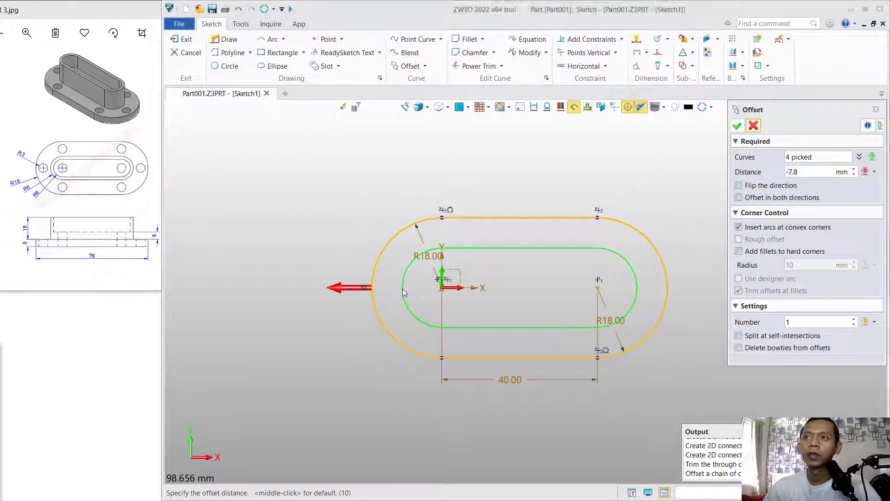
{"action": "left_click", "coordinate": [337, 288]}
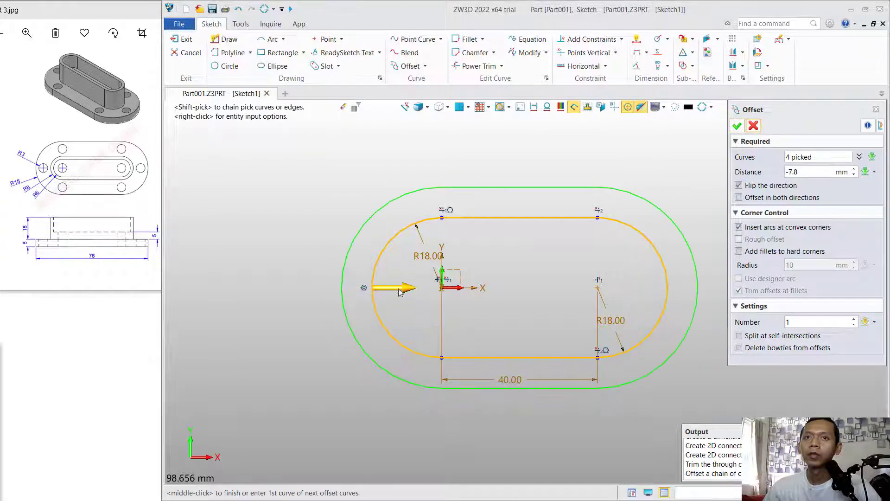
{"action": "left_click", "coordinate": [816, 171]}
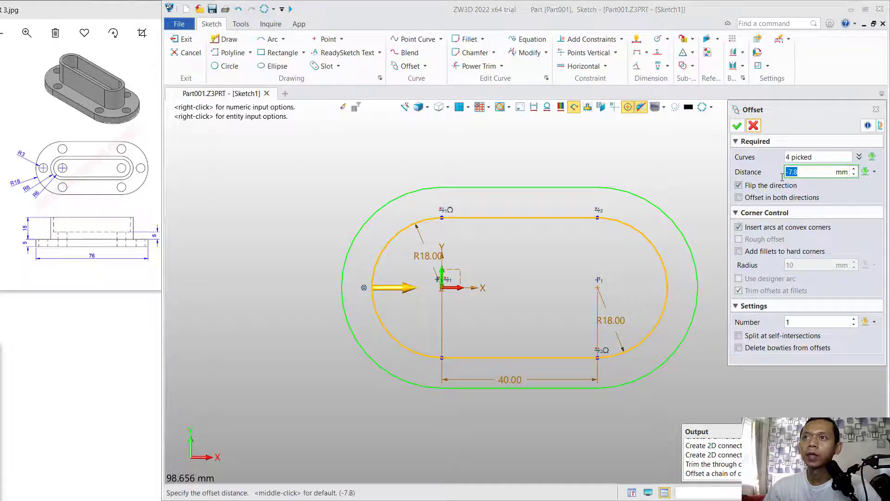
{"action": "type", "text": "10"}
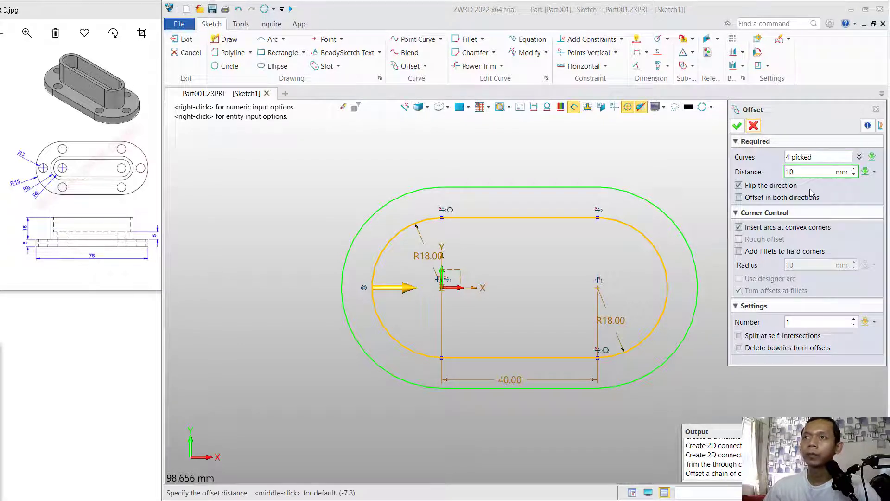
{"action": "left_click", "coordinate": [737, 126]}
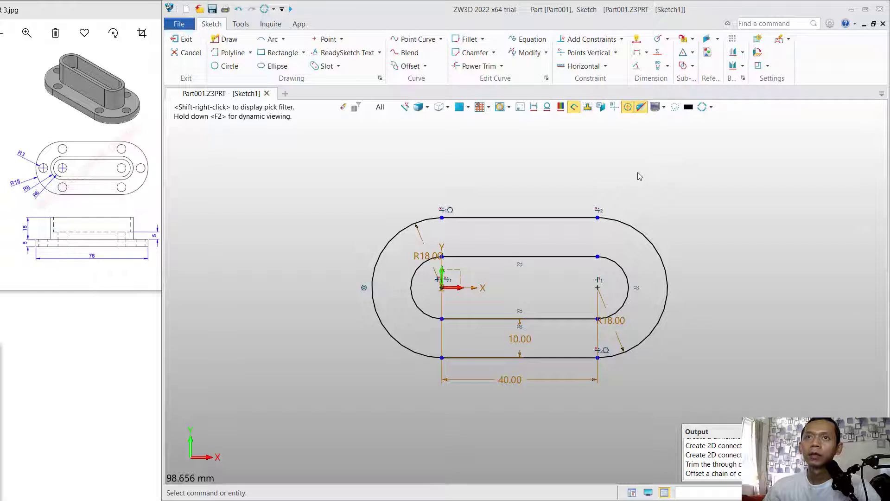
- Offset the inner slot outline by 2 mm with the direction flipped inward, on one side only
{"action": "left_click_drag", "start_coordinate": [625, 251], "coordinate": [407, 336]}
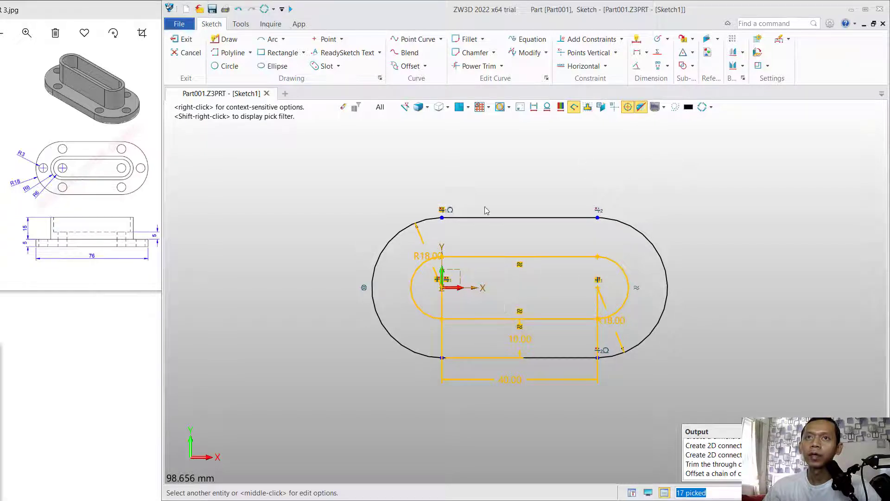
{"action": "left_click", "coordinate": [408, 66]}
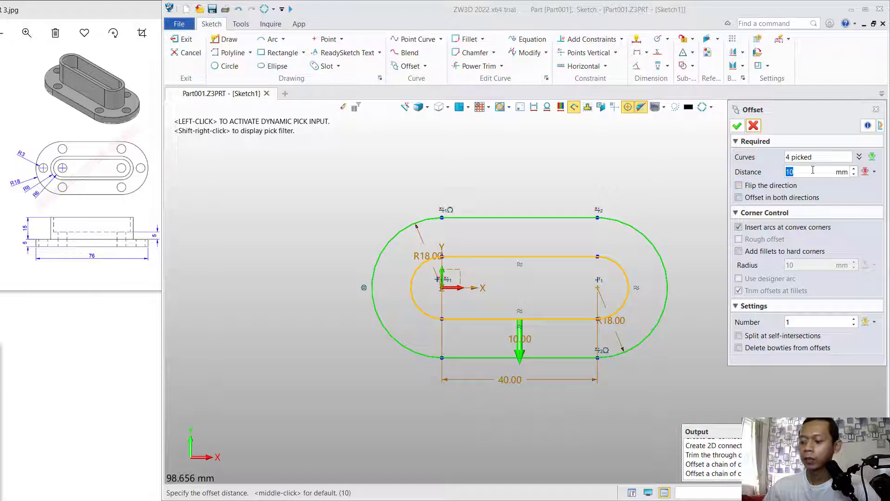
{"action": "type", "text": "2"}
{"action": "left_click", "coordinate": [820, 196]}
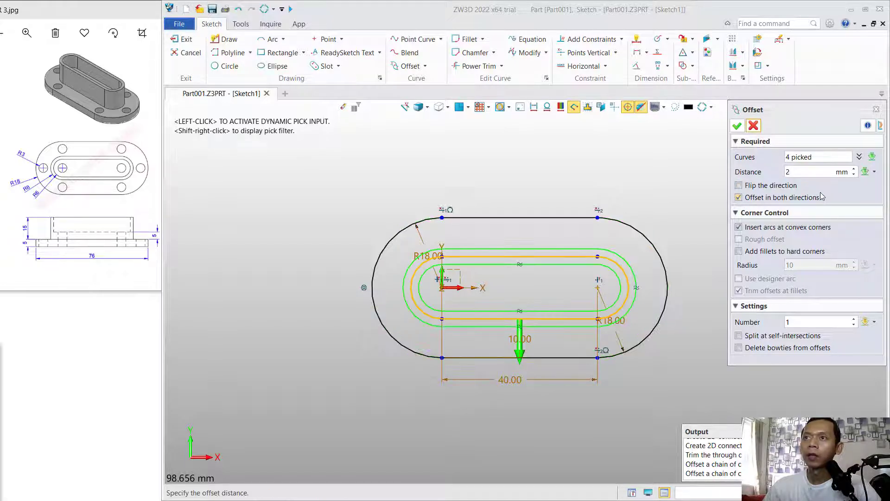
{"action": "left_click", "coordinate": [738, 227]}
{"action": "left_click", "coordinate": [751, 198]}
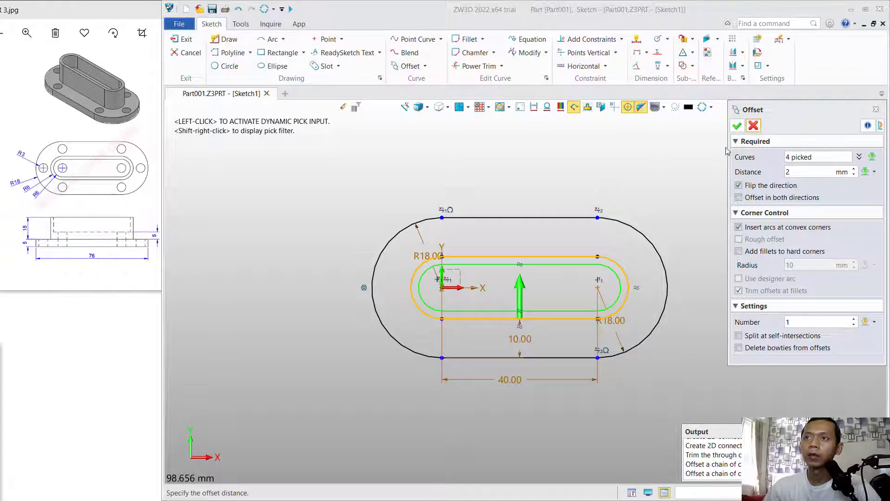
{"action": "left_click", "coordinate": [736, 125]}
{"action": "scroll", "coordinate": [451, 257], "scroll_direction": "up", "scroll_amount": 2}
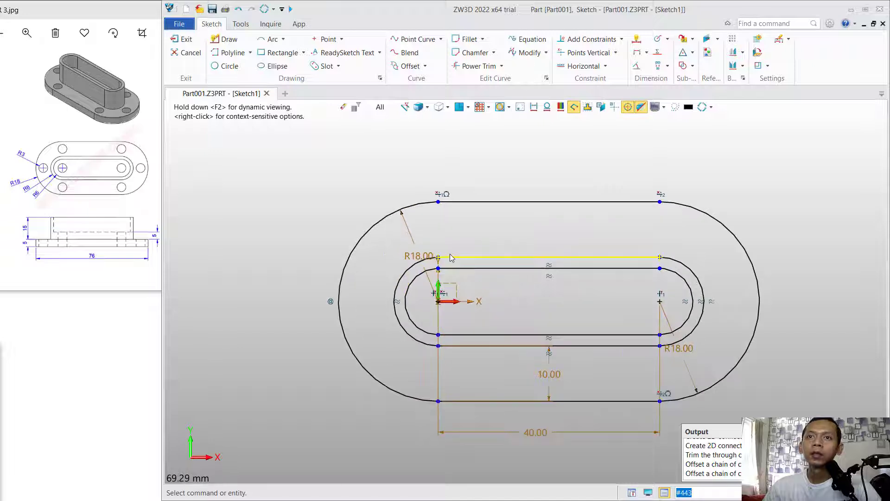
- Draw a circle of 3 mm radius above the origin, centred at 50 percent between the R8 and R18 outlines' upper arc endpoints
{"action": "left_click", "coordinate": [227, 67]}
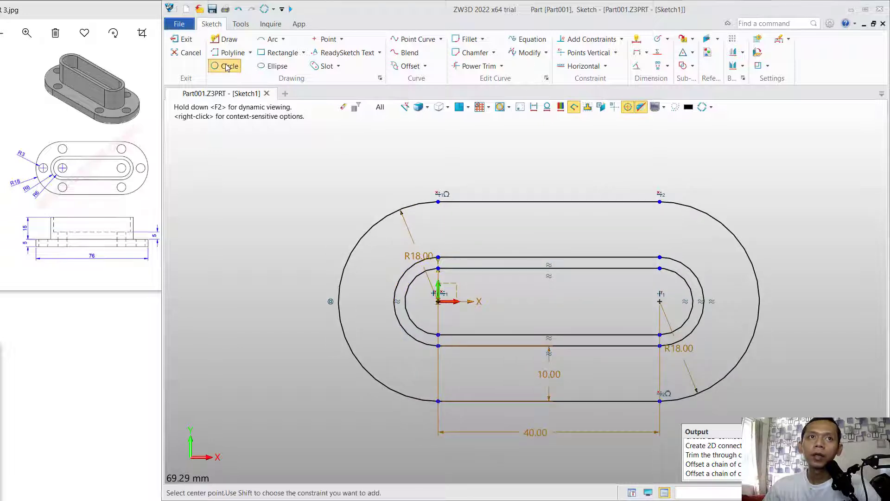
{"action": "left_click_drag", "start_coordinate": [801, 205], "coordinate": [776, 206]}
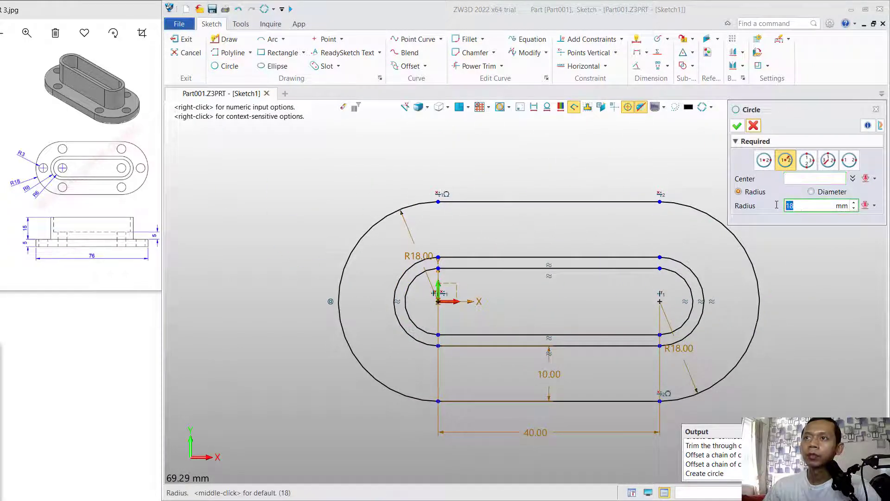
{"action": "type", "text": "3"}
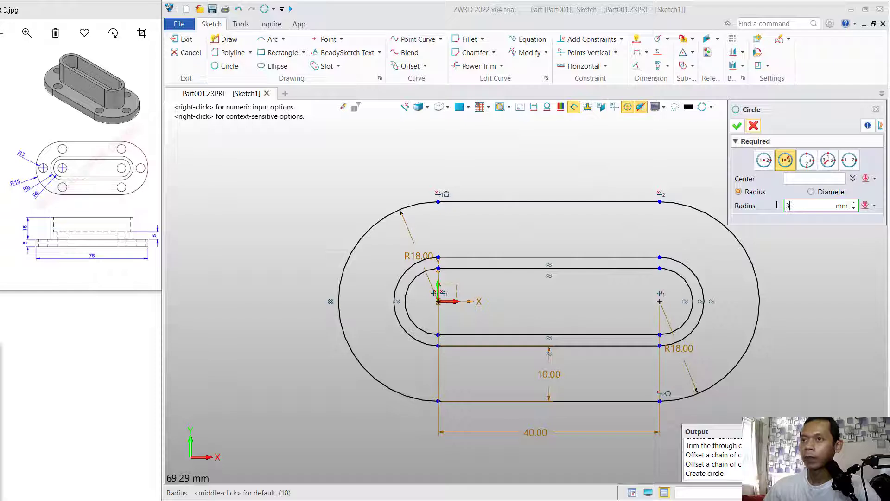
{"action": "left_click", "coordinate": [798, 178]}
{"action": "left_click", "coordinate": [874, 180]}
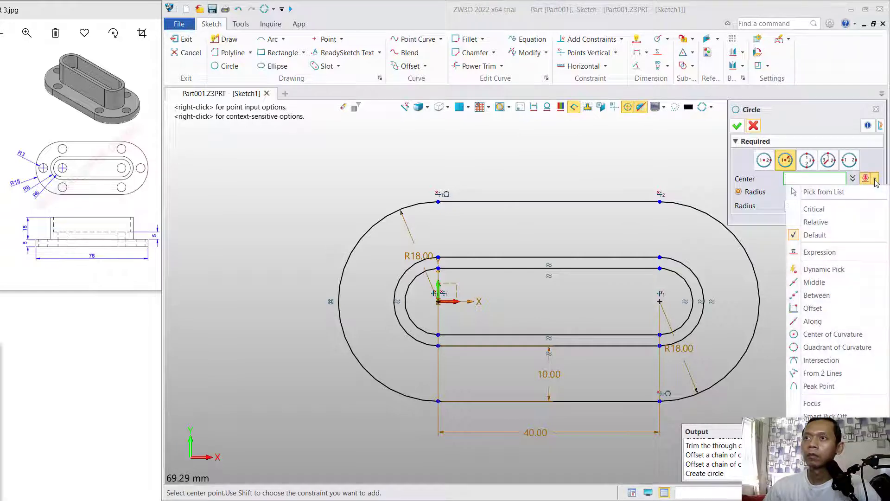
{"action": "left_click", "coordinate": [815, 296]}
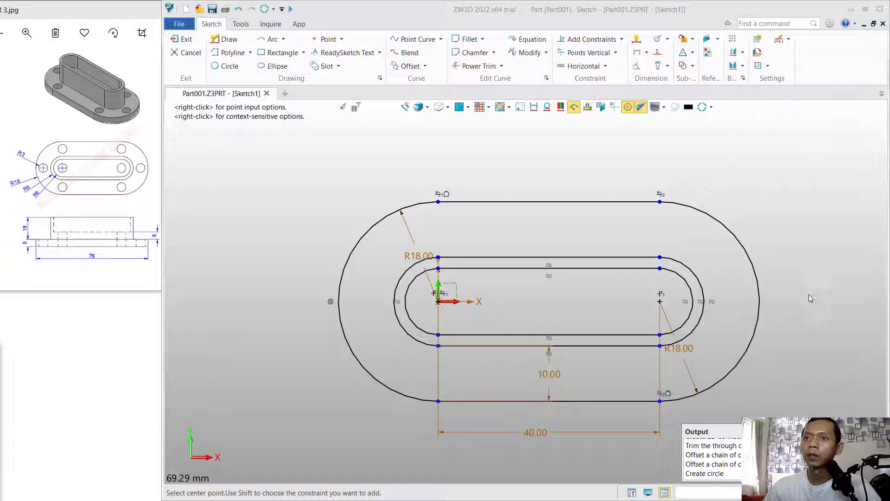
{"action": "left_click", "coordinate": [439, 255]}
{"action": "left_click", "coordinate": [437, 202]}
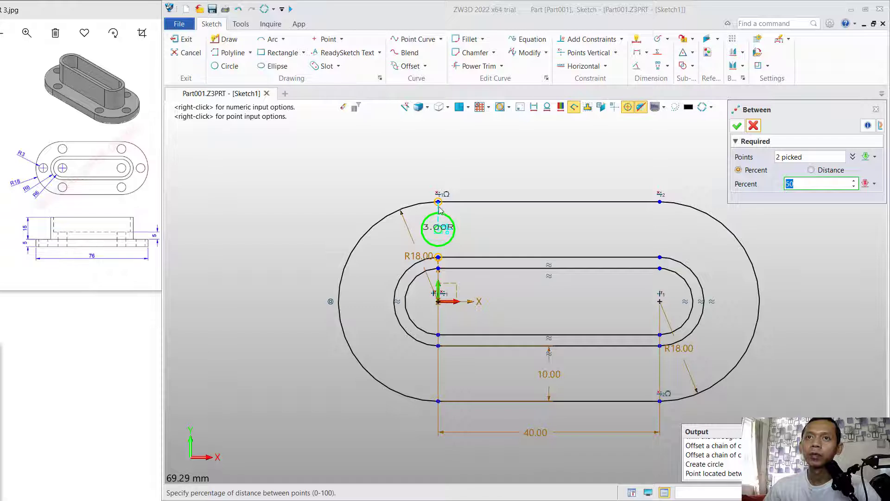
{"action": "key", "text": "Return"}
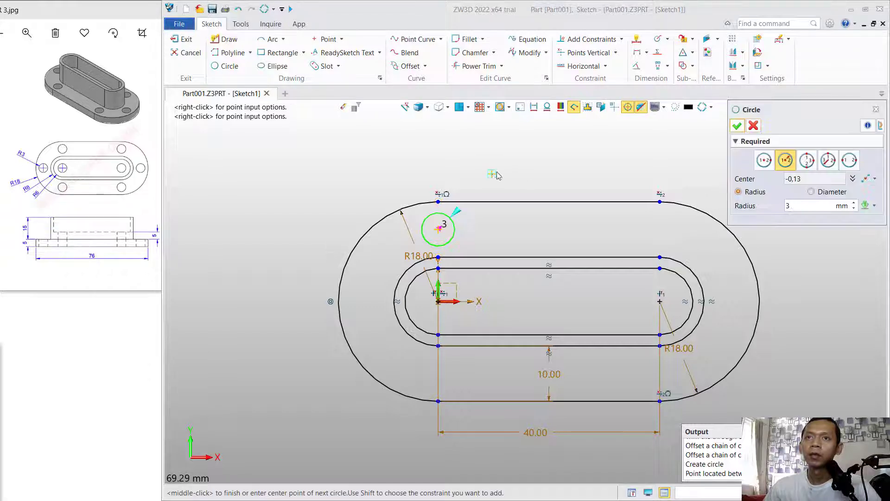
{"action": "middle_click", "coordinate": [505, 172]}
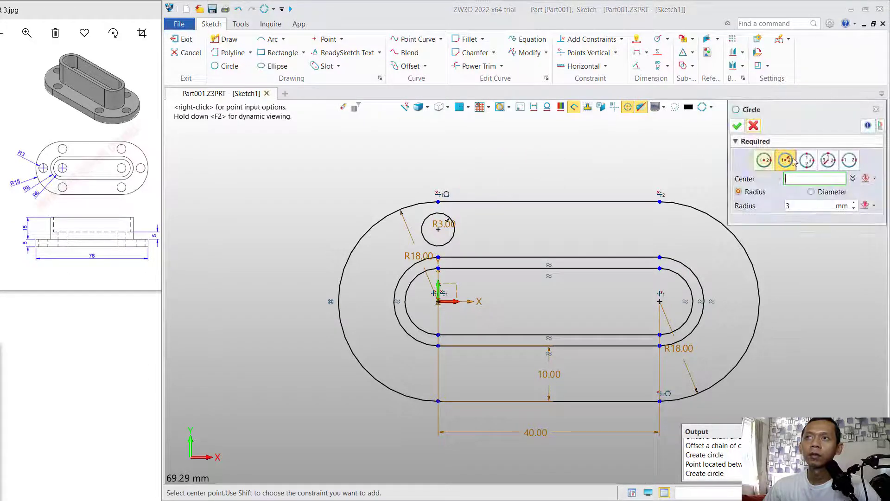
{"action": "left_click", "coordinate": [874, 179]}
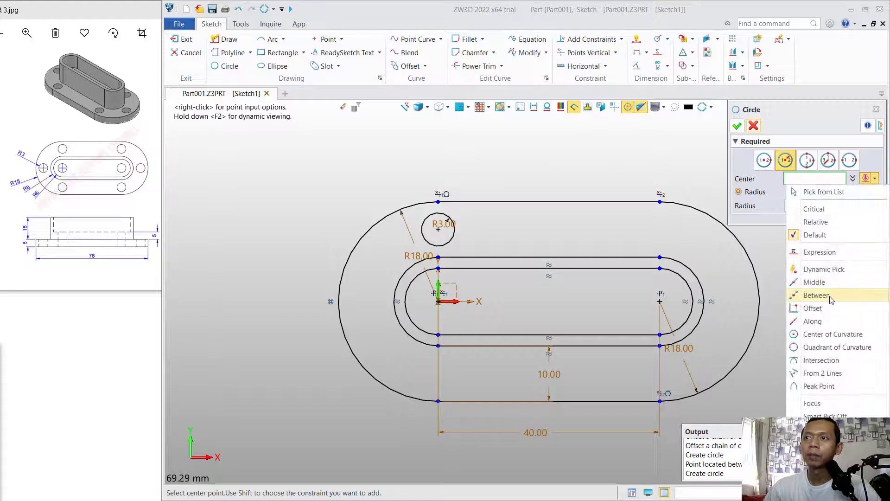
{"action": "left_click", "coordinate": [816, 295]}
{"action": "left_click", "coordinate": [391, 304]}
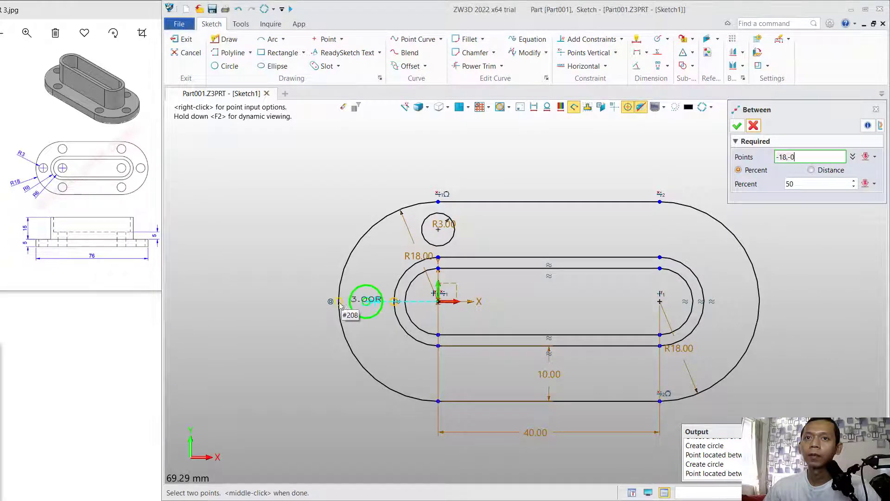
{"action": "left_click", "coordinate": [337, 302]}
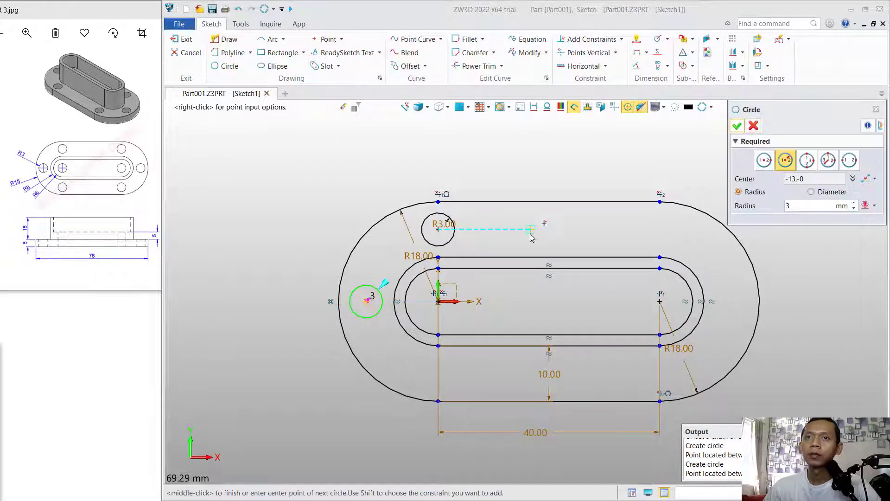
- Draw a circle of 3 mm radius below the origin, centred midway between the R8 and R18 outlines' lower arc endpoints
{"action": "left_click", "coordinate": [865, 179]}
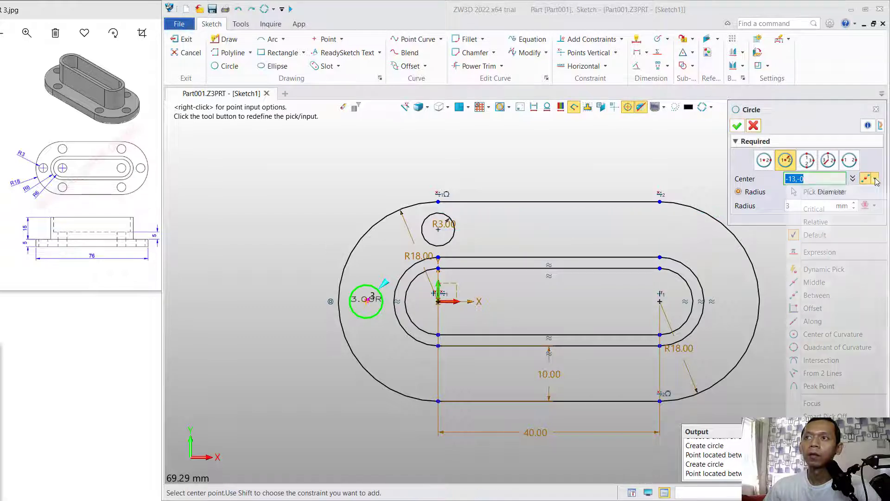
{"action": "left_click", "coordinate": [816, 295]}
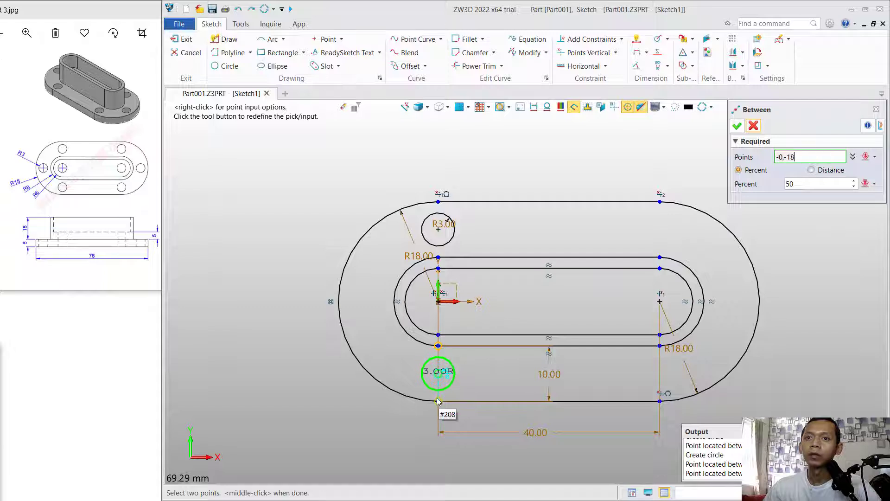
{"action": "left_click", "coordinate": [446, 349]}
{"action": "left_click", "coordinate": [440, 402]}
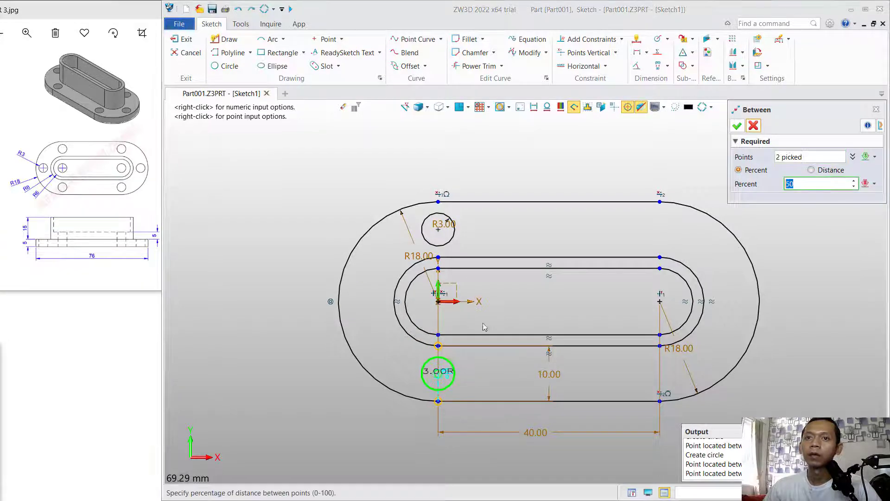
{"action": "middle_click", "coordinate": [500, 308]}
{"action": "left_click", "coordinate": [733, 125]}
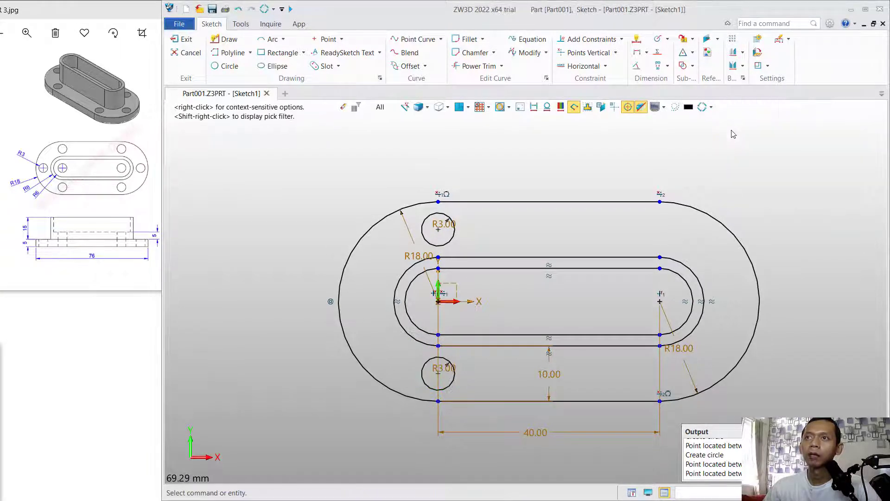
- Draw a circle of 3 mm radius on the negative X axis, centred midway between the R8 and R18 arcs
{"action": "middle_click", "coordinate": [594, 169]}
{"action": "left_click", "coordinate": [874, 178]}
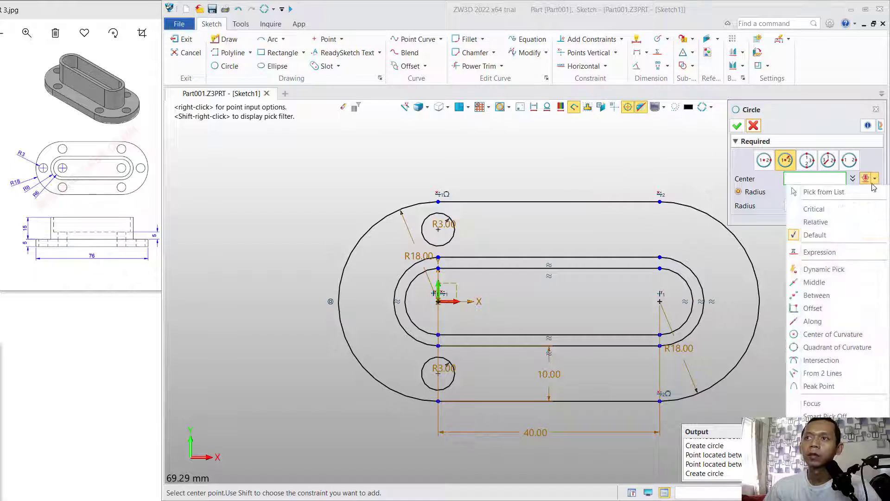
{"action": "left_click", "coordinate": [816, 296]}
{"action": "left_click", "coordinate": [395, 301]}
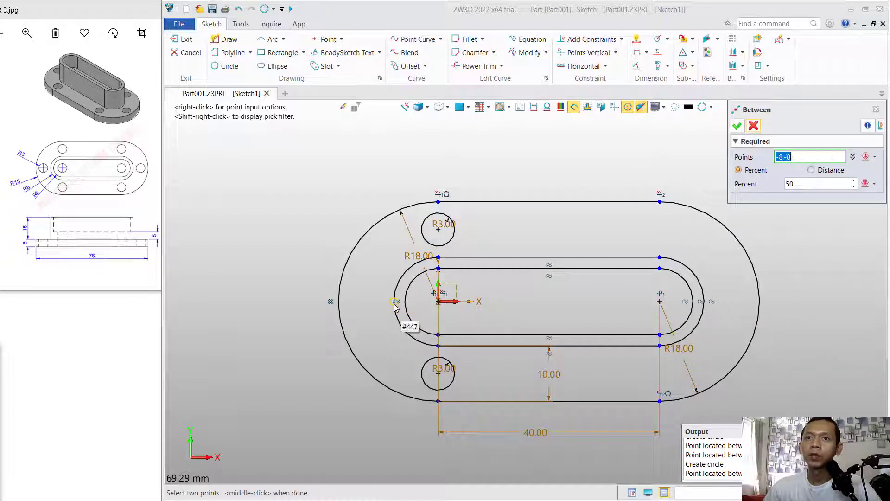
{"action": "left_click", "coordinate": [336, 302]}
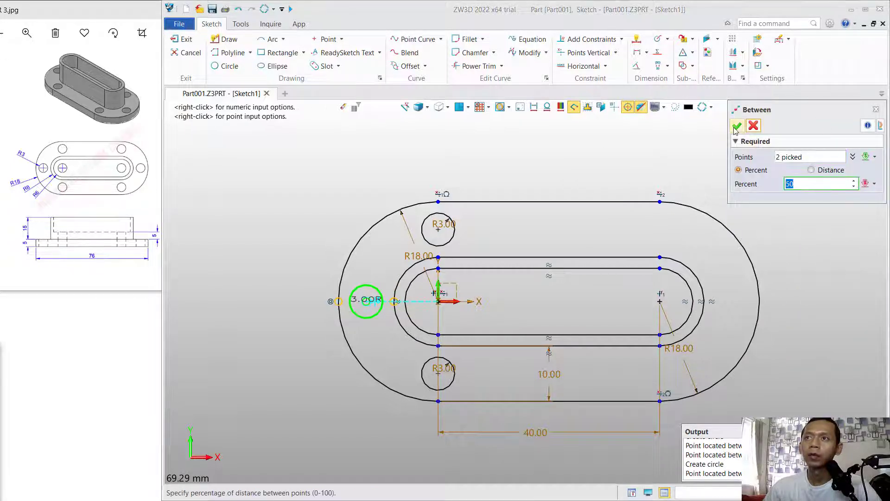
{"action": "middle_click", "coordinate": [422, 299]}
{"action": "middle_click", "coordinate": [624, 178]}
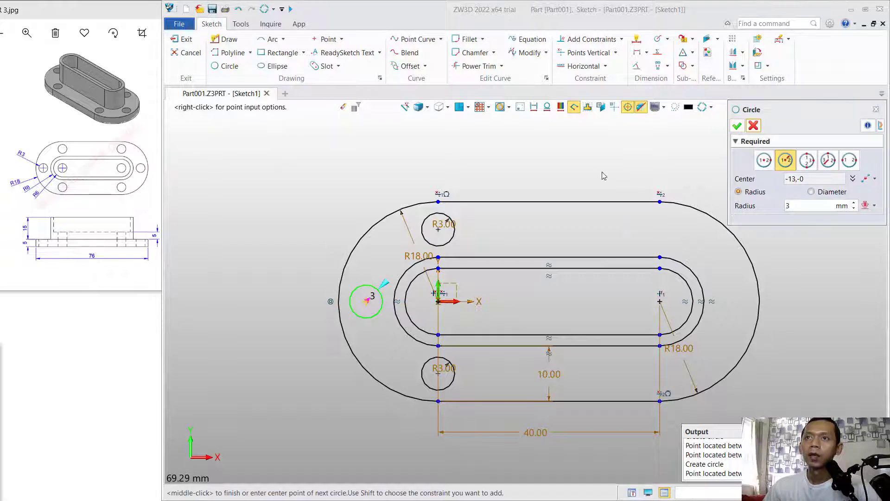
{"action": "middle_click", "coordinate": [548, 171]}
- Draw a circle of 3 mm radius centred on the origin
{"action": "middle_click", "coordinate": [543, 171]}
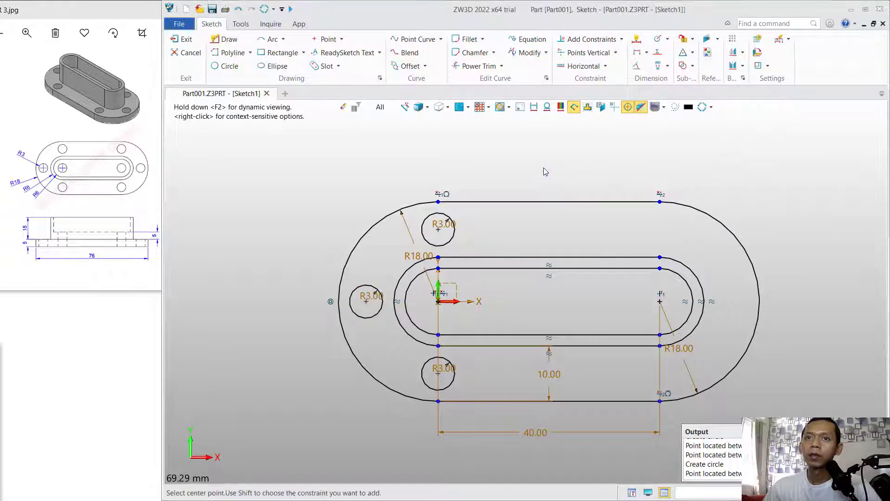
{"action": "left_click", "coordinate": [437, 302]}
{"action": "middle_click", "coordinate": [546, 175]}
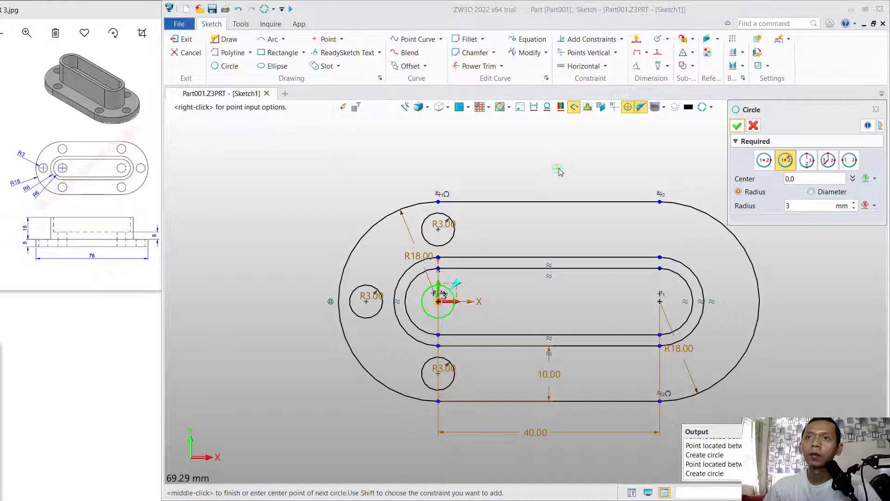
{"action": "middle_click", "coordinate": [559, 174]}
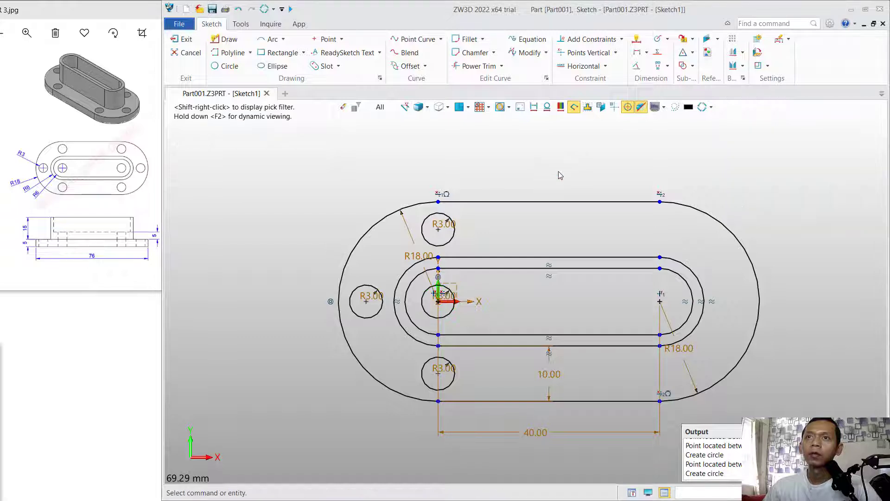
- Draw a vertical line through the midpoints of the slot's straight edges, extending slightly beyond the outer outline at both ends
{"action": "left_click", "coordinate": [223, 39]}
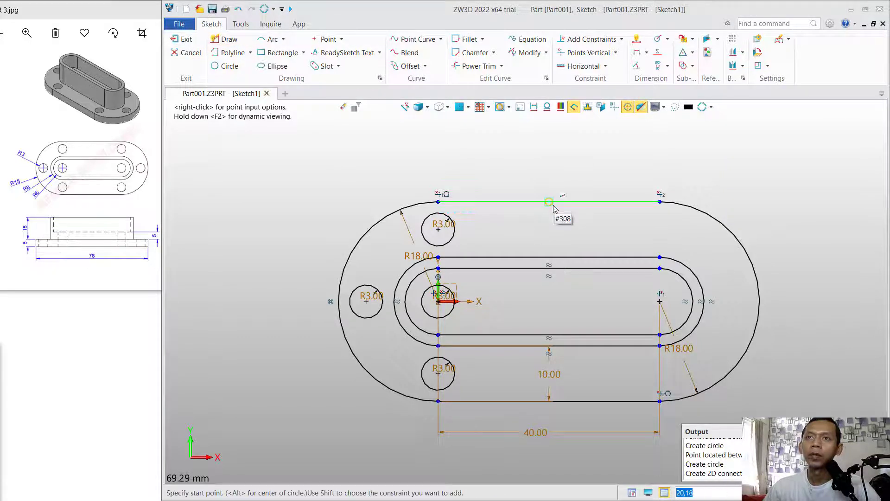
{"action": "left_click", "coordinate": [549, 186]}
{"action": "left_click", "coordinate": [549, 416]}
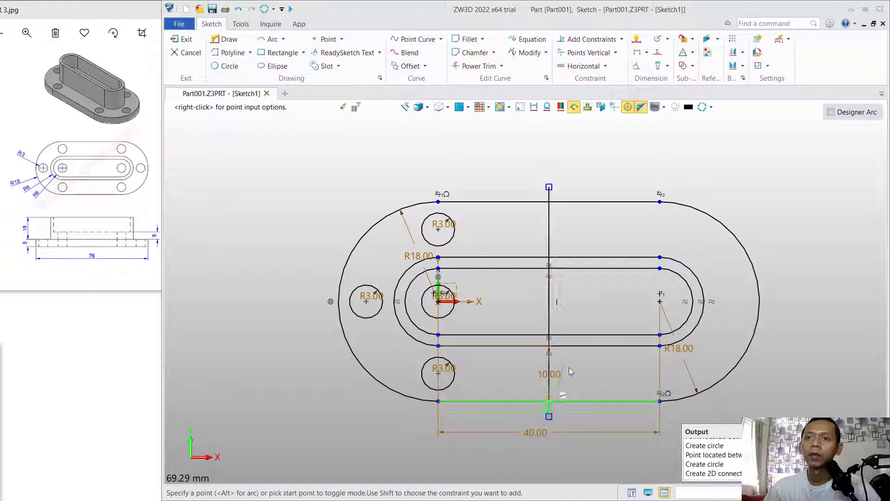
- Convert the vertical line through the middle of the slot outlines into a construction line
{"action": "middle_click", "coordinate": [585, 301]}
{"action": "middle_click", "coordinate": [566, 234]}
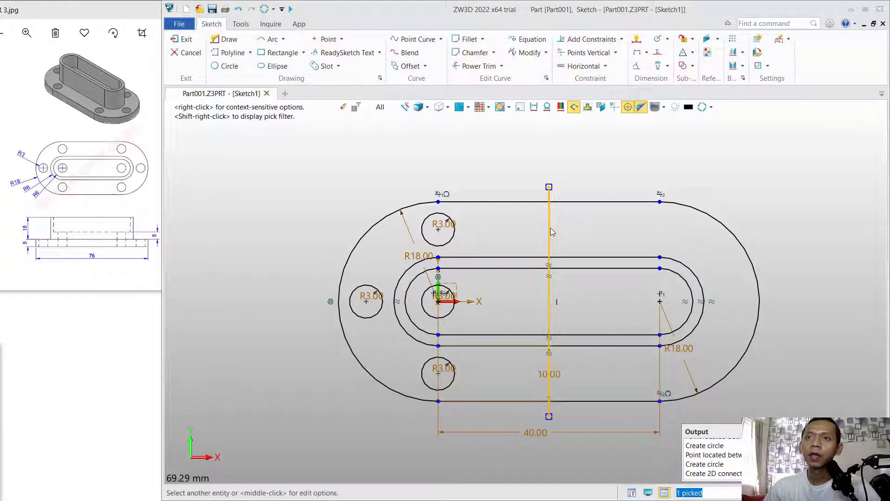
{"action": "right_click", "coordinate": [549, 227]}
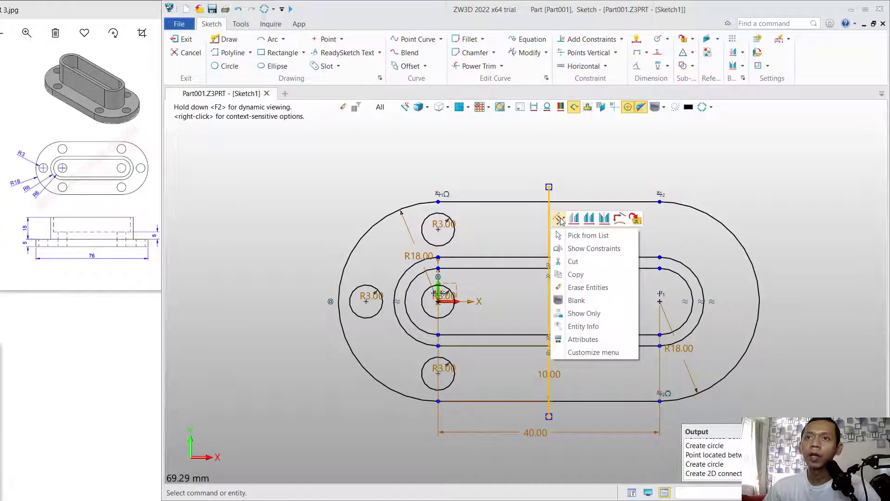
{"action": "left_click", "coordinate": [559, 219]}
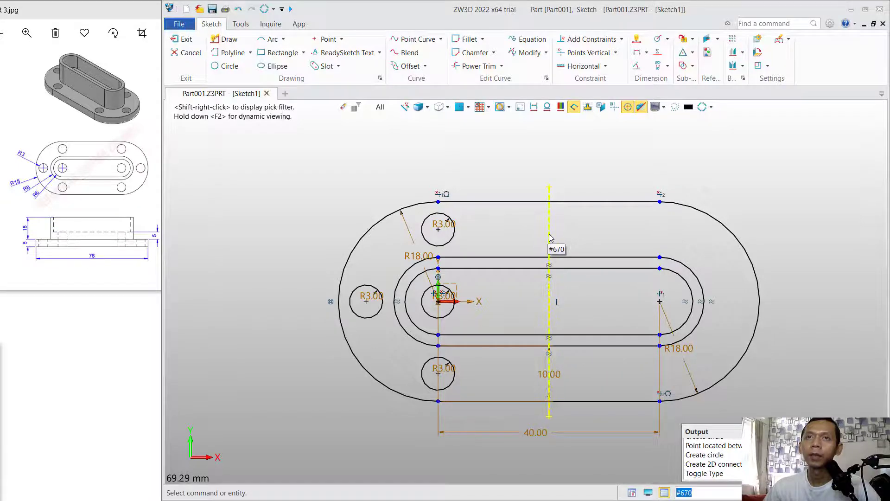
- Mirror the four 3 mm radius circles about the vertical construction line, keeping the originals, and exit the sketch
{"action": "left_click", "coordinate": [732, 66]}
{"action": "left_click", "coordinate": [454, 231]}
{"action": "left_click", "coordinate": [451, 314]}
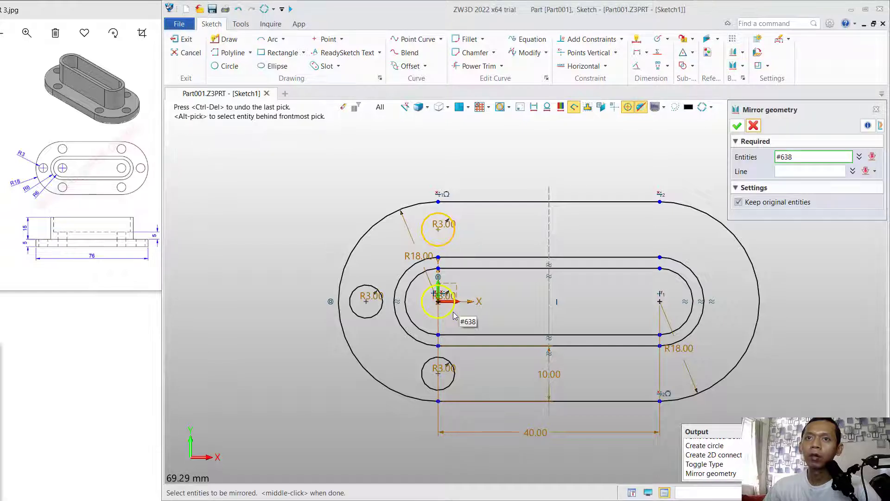
{"action": "left_click", "coordinate": [452, 364]}
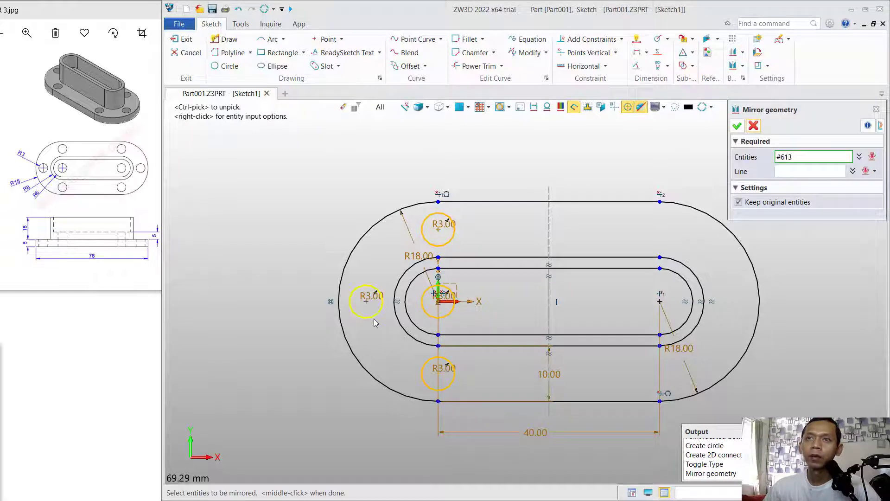
{"action": "left_click", "coordinate": [379, 297]}
{"action": "left_click", "coordinate": [835, 169]}
{"action": "left_click", "coordinate": [549, 234]}
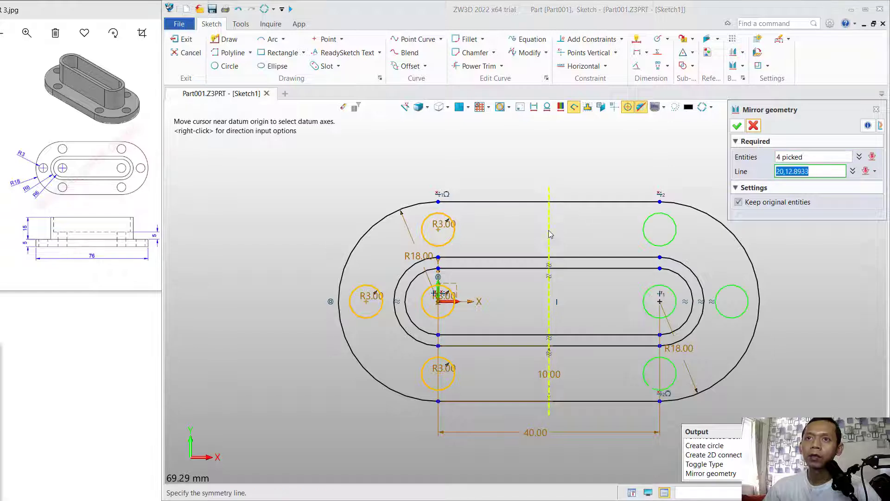
{"action": "middle_click", "coordinate": [551, 234]}
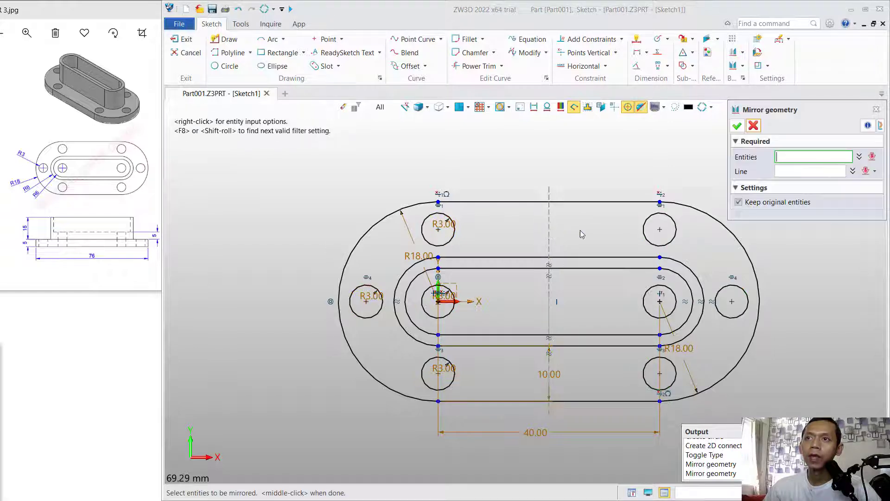
{"action": "left_click", "coordinate": [738, 126]}
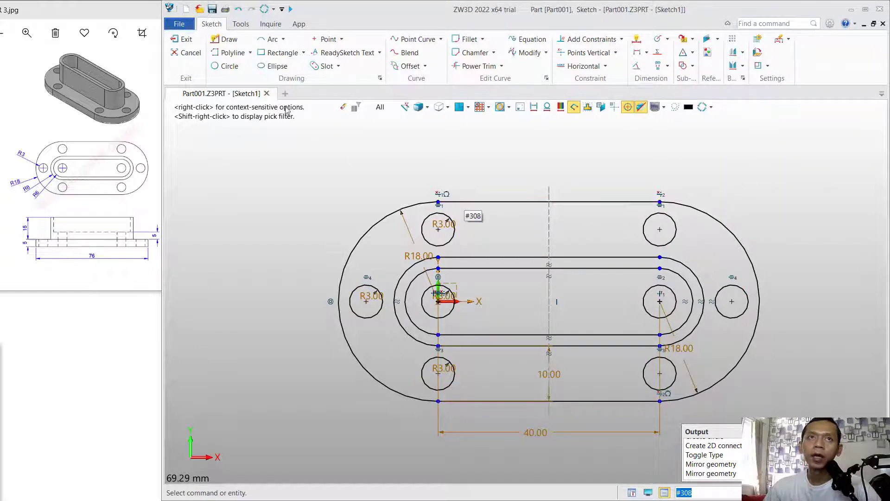
{"action": "left_click", "coordinate": [186, 40]}
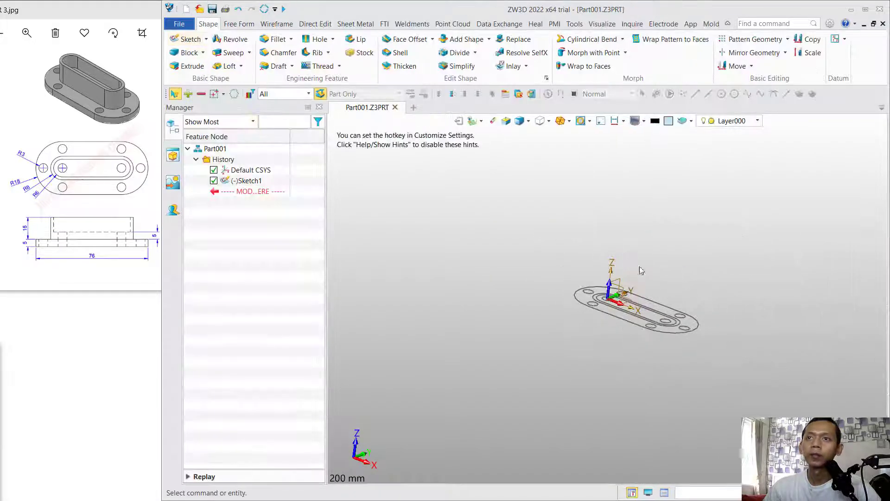
- Extrude only the region inside the R6 slot outline of Sketch1, excluding its two holes, 10 mm to one side as a base shape
{"action": "scroll", "coordinate": [646, 303], "scroll_direction": "up", "scroll_amount": 2}
{"action": "right_click_drag", "start_coordinate": [683, 221], "coordinate": [670, 245]}
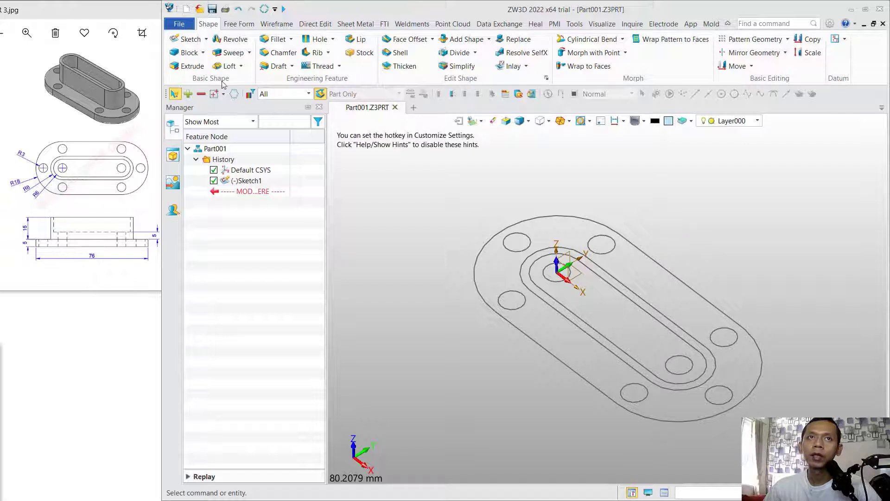
{"action": "left_click", "coordinate": [190, 69]}
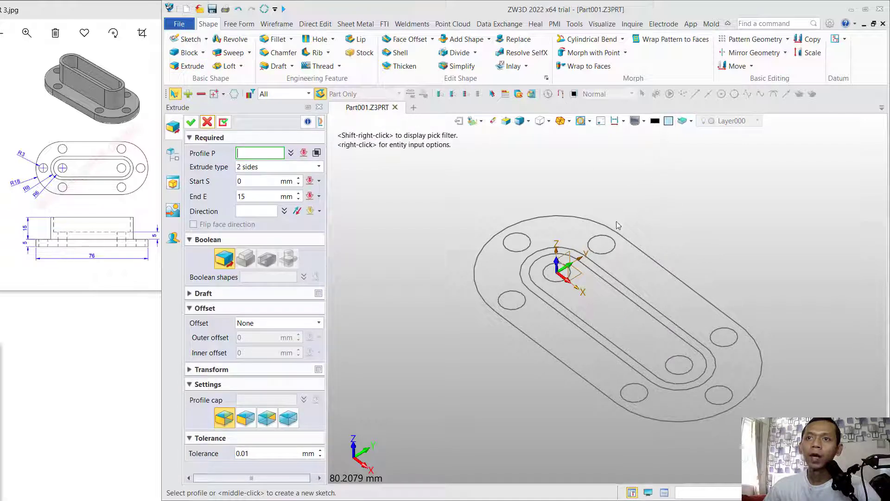
{"action": "left_click", "coordinate": [631, 306]}
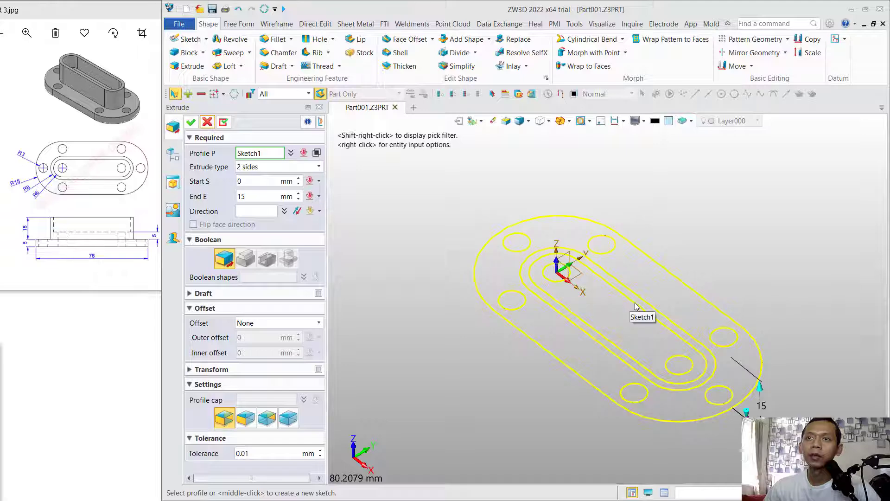
{"action": "left_click", "coordinate": [316, 153]}
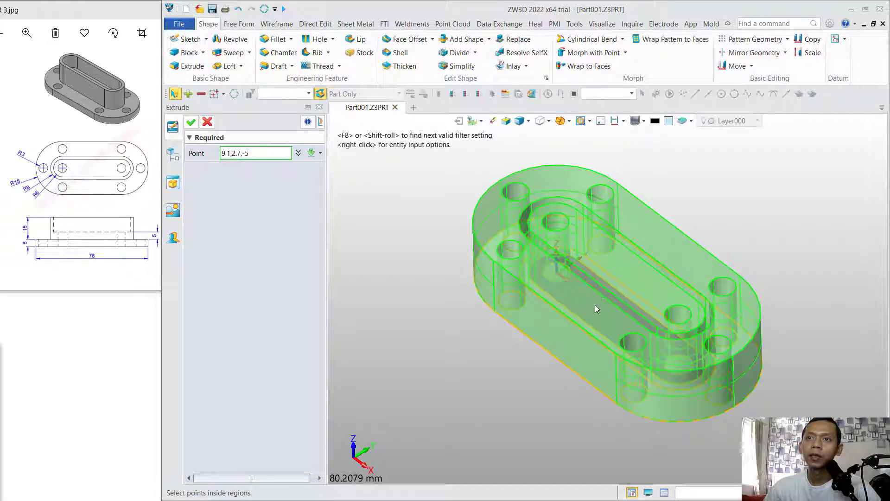
{"action": "left_click", "coordinate": [593, 305]}
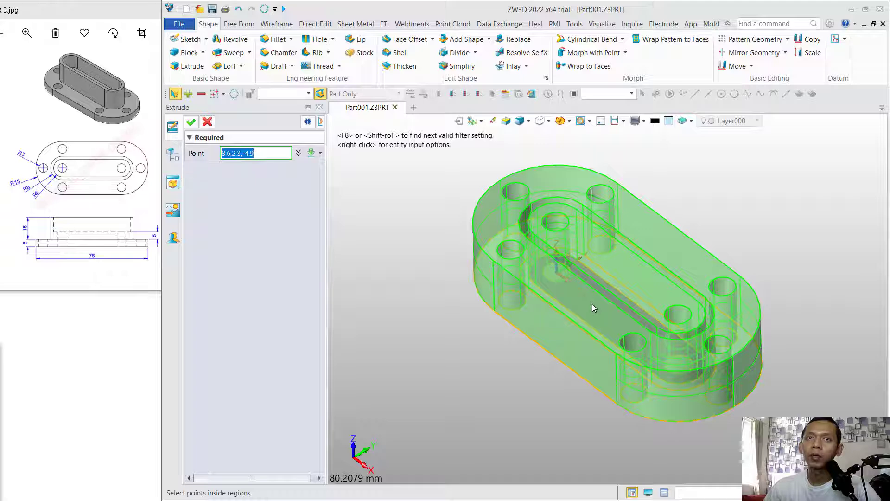
{"action": "left_click", "coordinate": [192, 123]}
{"action": "left_click_drag", "start_coordinate": [251, 195], "coordinate": [230, 194]}
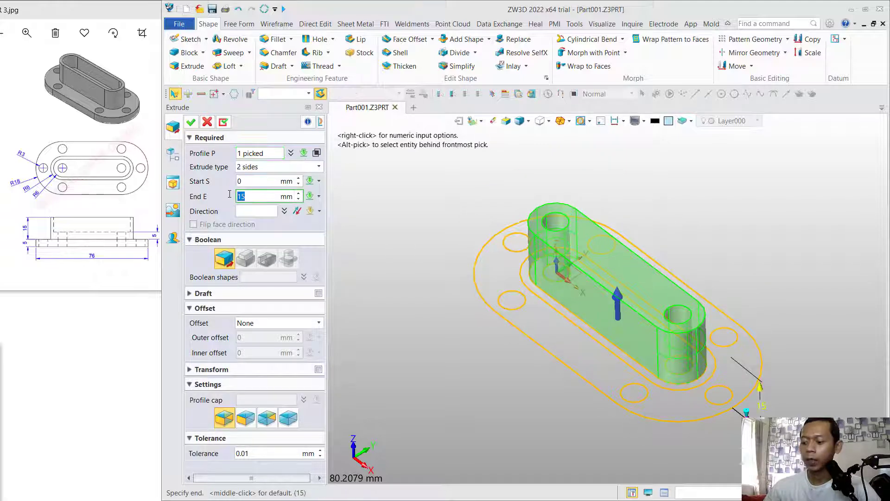
{"action": "type", "text": "10"}
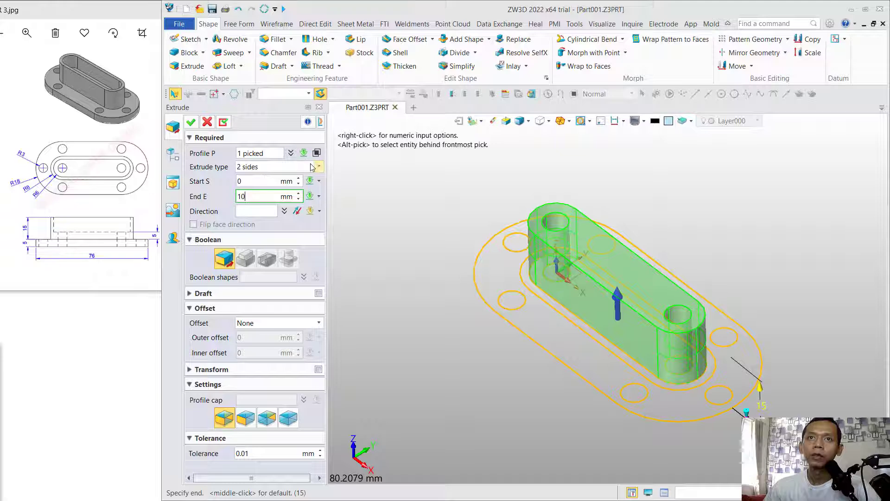
{"action": "left_click", "coordinate": [274, 167]}
{"action": "left_click", "coordinate": [276, 180]}
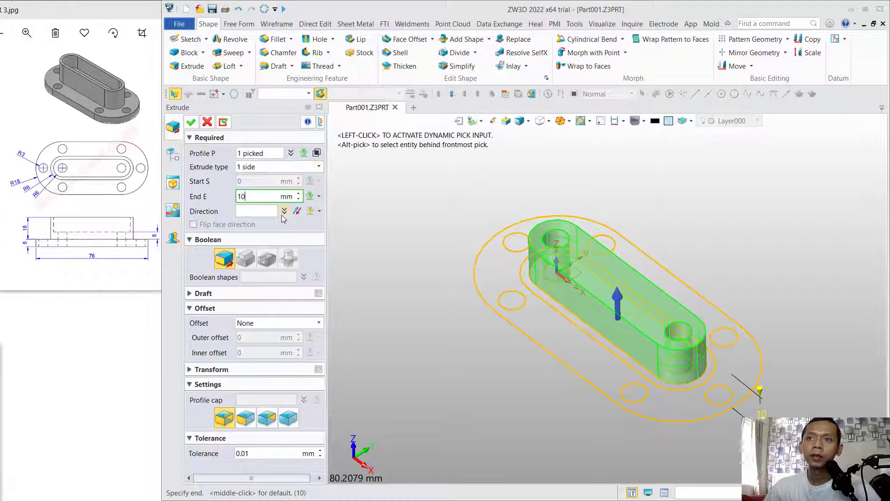
{"action": "left_click", "coordinate": [191, 122]}
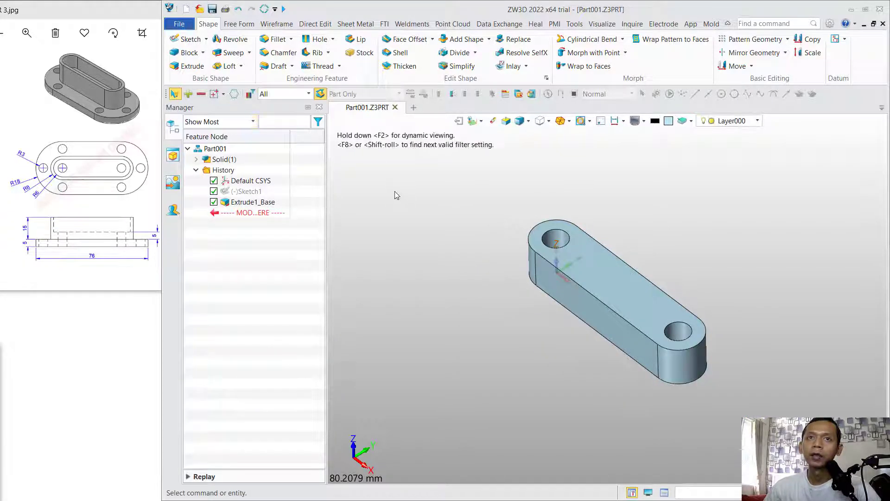
- Unhide Sketch1 and extrude only the ring region between the R6 and R8 slot outlines 20 mm to one side as a base shape
{"action": "right_click", "coordinate": [249, 192]}
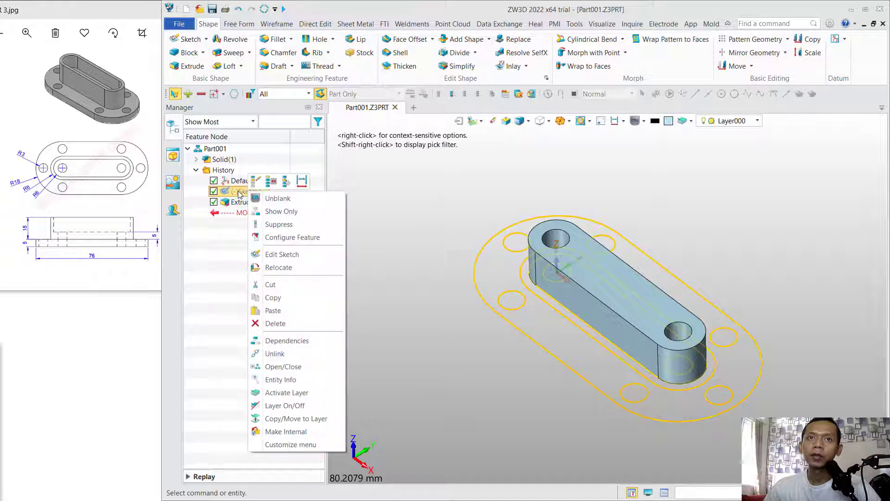
{"action": "left_click", "coordinate": [284, 199]}
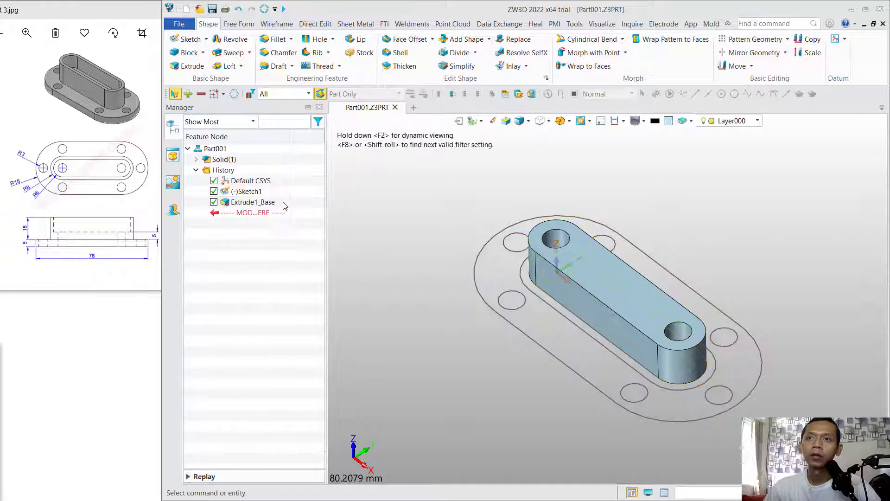
{"action": "left_click", "coordinate": [188, 66]}
{"action": "left_click", "coordinate": [510, 328]}
{"action": "left_click", "coordinate": [509, 328]}
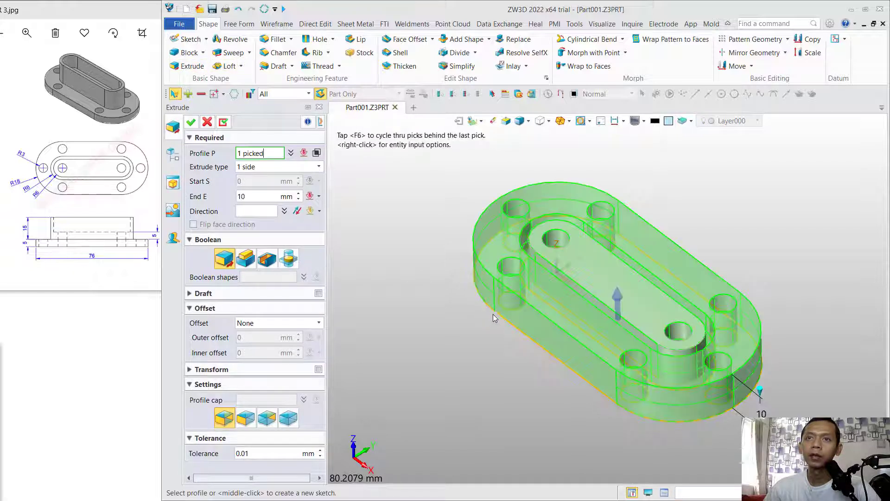
{"action": "left_click", "coordinate": [317, 153]}
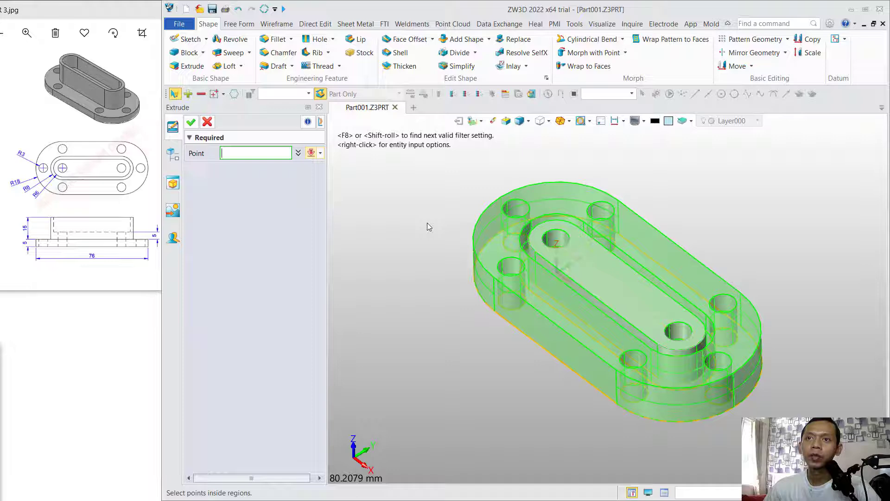
{"action": "left_click", "coordinate": [546, 299]}
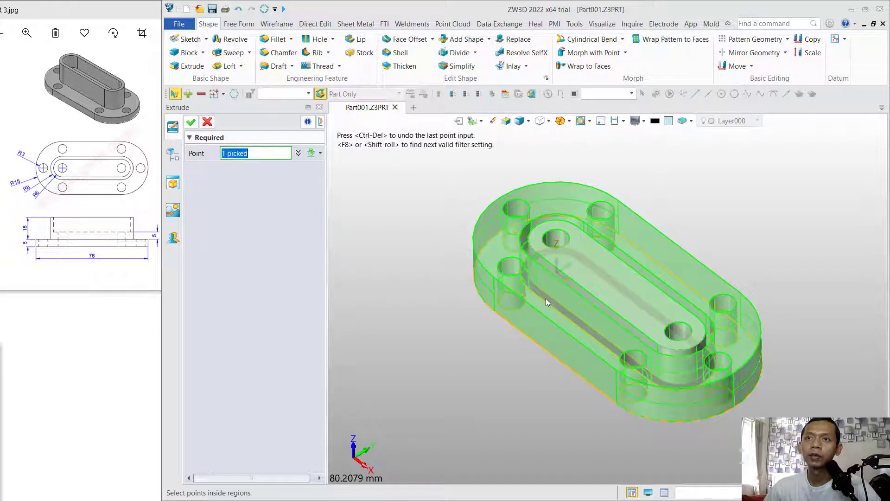
{"action": "left_click", "coordinate": [191, 121]}
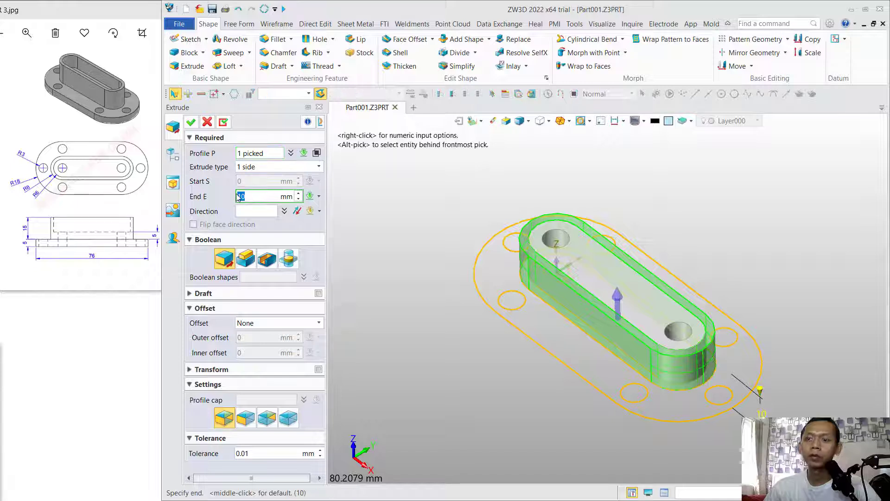
{"action": "type", "text": "30"}
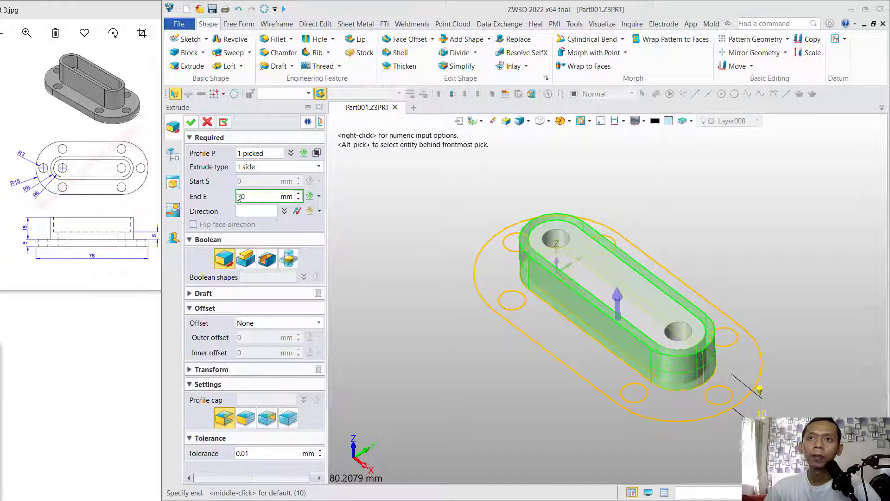
{"action": "left_click", "coordinate": [191, 123]}
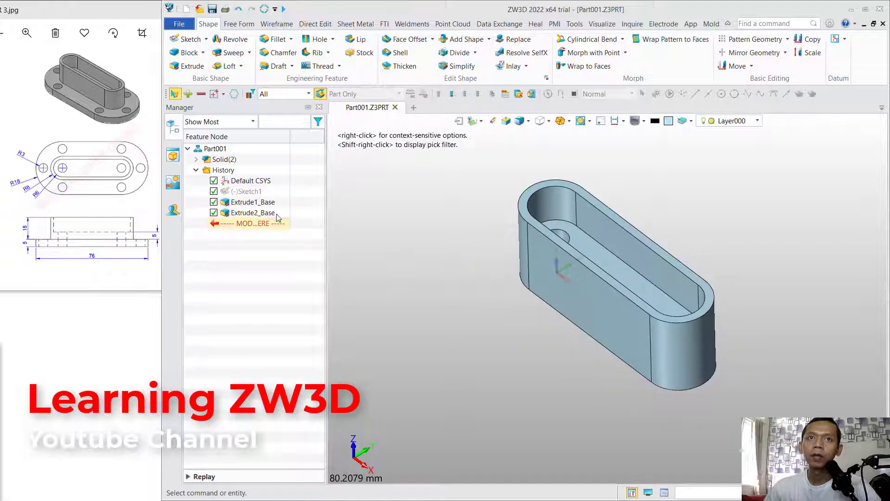
- Unhide Sketch1 again and extrude the flange region between the R8 and R18 outlines, excluding its holes, 5 mm to one side
{"action": "right_click", "coordinate": [248, 194]}
{"action": "left_click", "coordinate": [261, 198]}
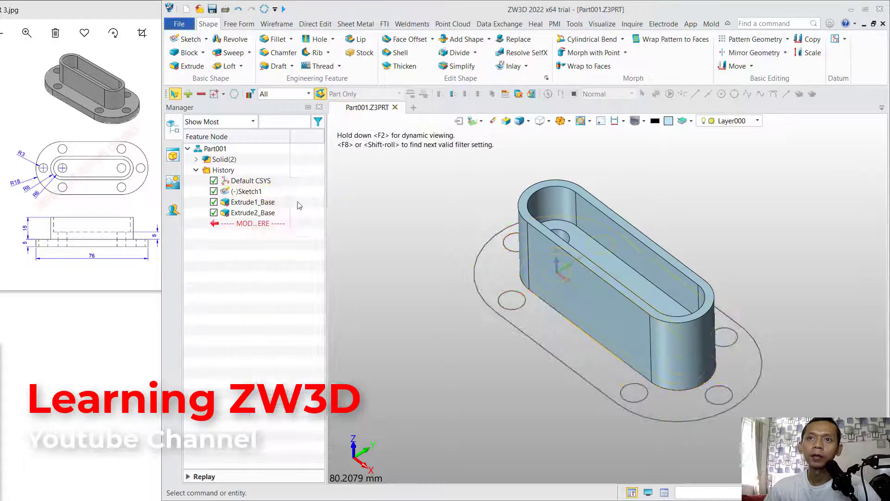
{"action": "left_click", "coordinate": [187, 66]}
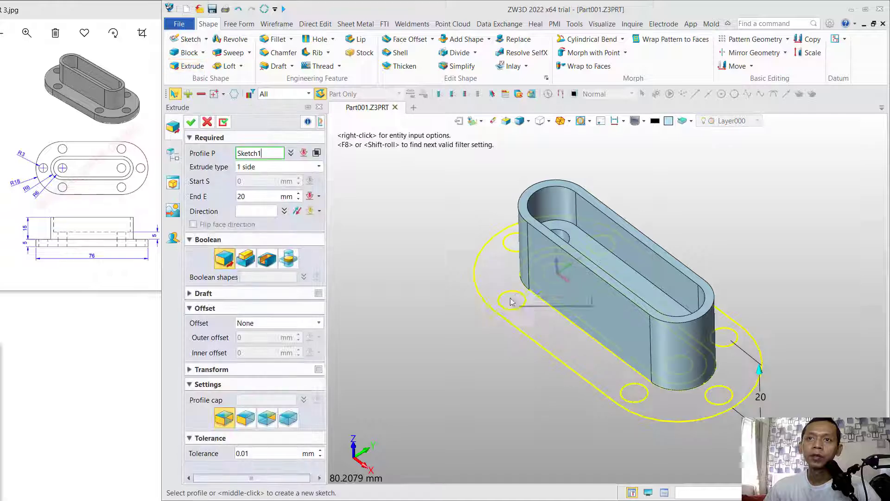
{"action": "left_click", "coordinate": [502, 314]}
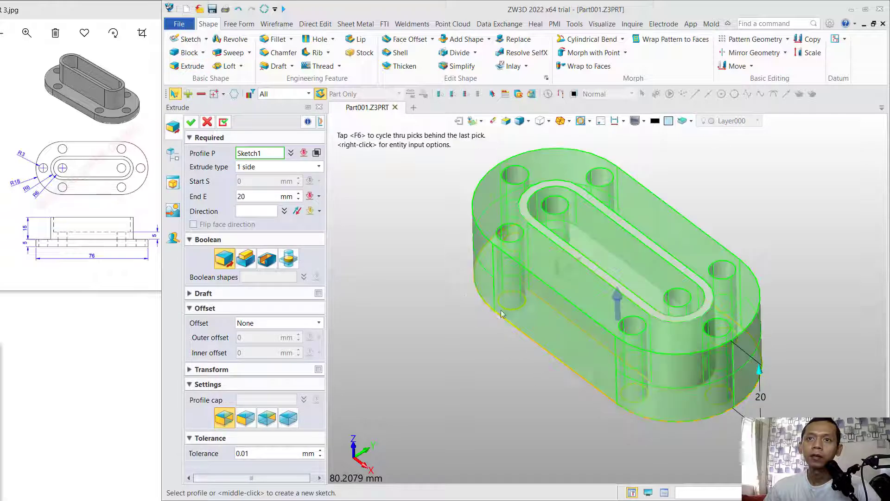
{"action": "left_click", "coordinate": [317, 153]}
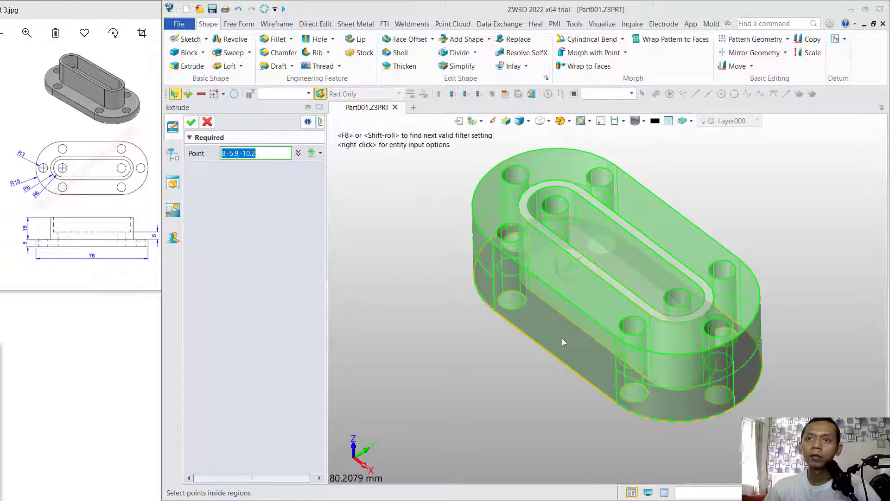
{"action": "left_click", "coordinate": [192, 122]}
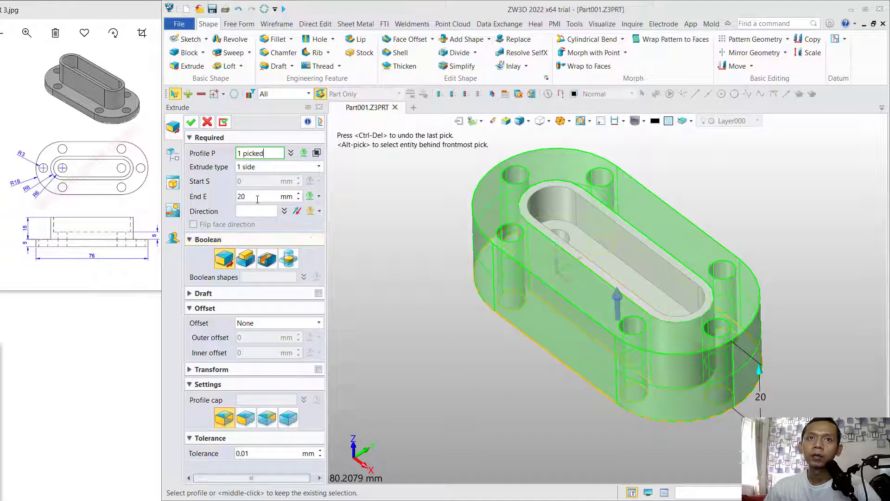
{"action": "left_click", "coordinate": [238, 196]}
{"action": "type", "text": "5"}
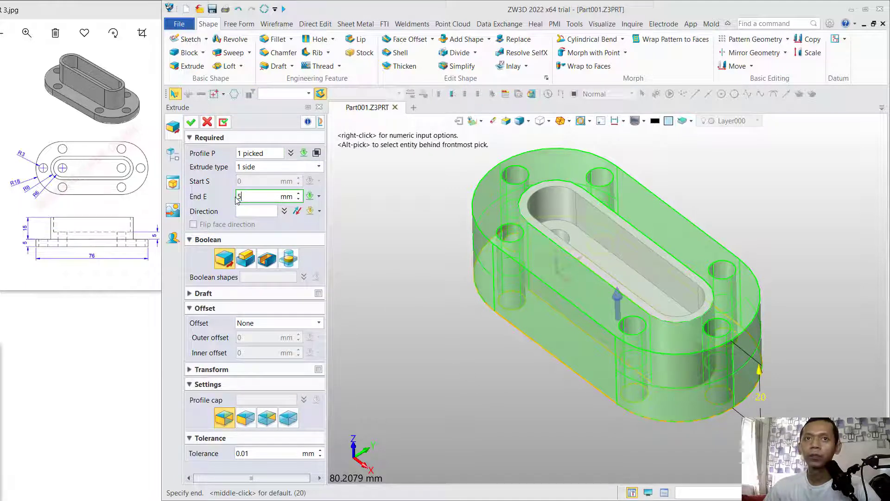
{"action": "key", "text": "Return"}
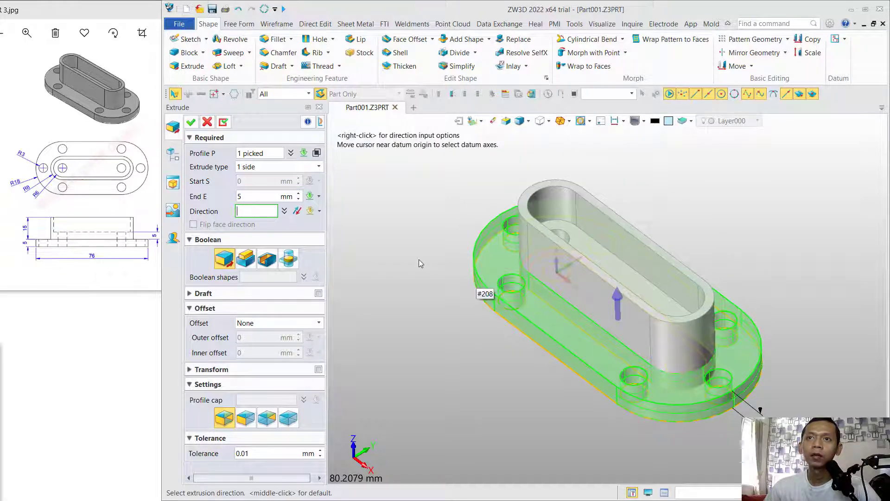
{"action": "left_click", "coordinate": [191, 122]}
{"action": "mouse_move", "coordinate": [763, 257]}
{"action": "right_mouse_down"}
{"action": "mouse_move", "coordinate": [751, 262]}
{"action": "mouse_move", "coordinate": [767, 238]}
{"action": "mouse_move", "coordinate": [761, 269]}
{"action": "mouse_move", "coordinate": [769, 254]}
{"action": "right_mouse_up"}
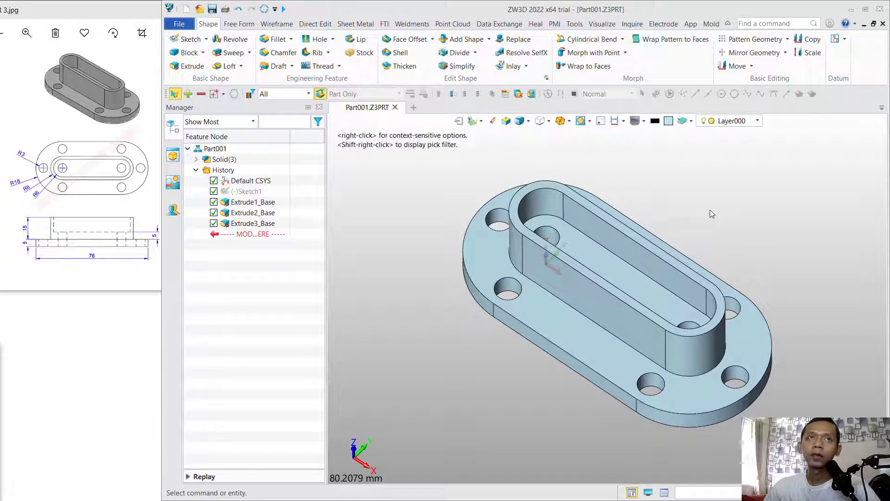